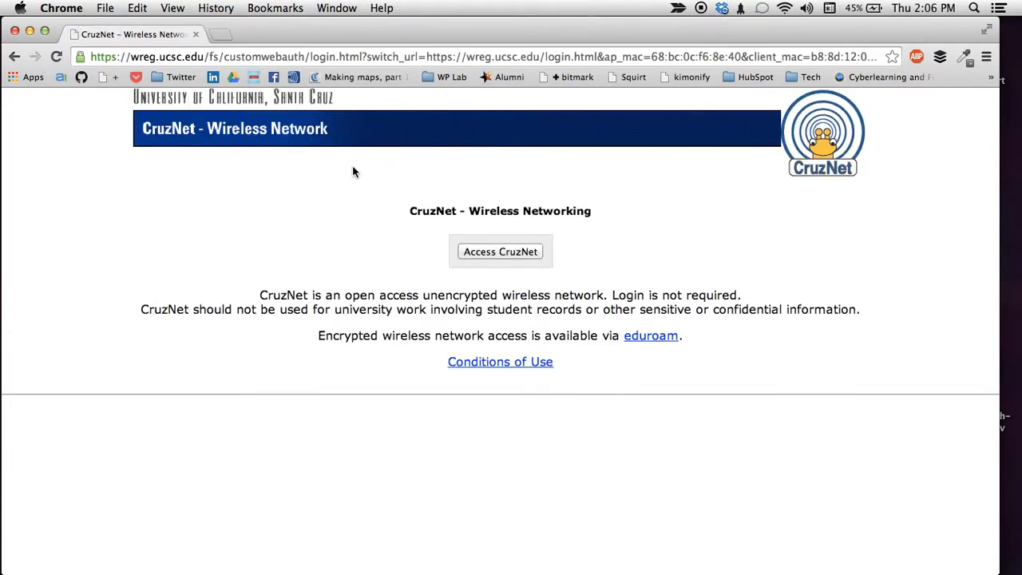
Access the CruzNet wireless network and create a new Mapbox project with the map showing the Pacific and the Americas.
left_click(533, 264)
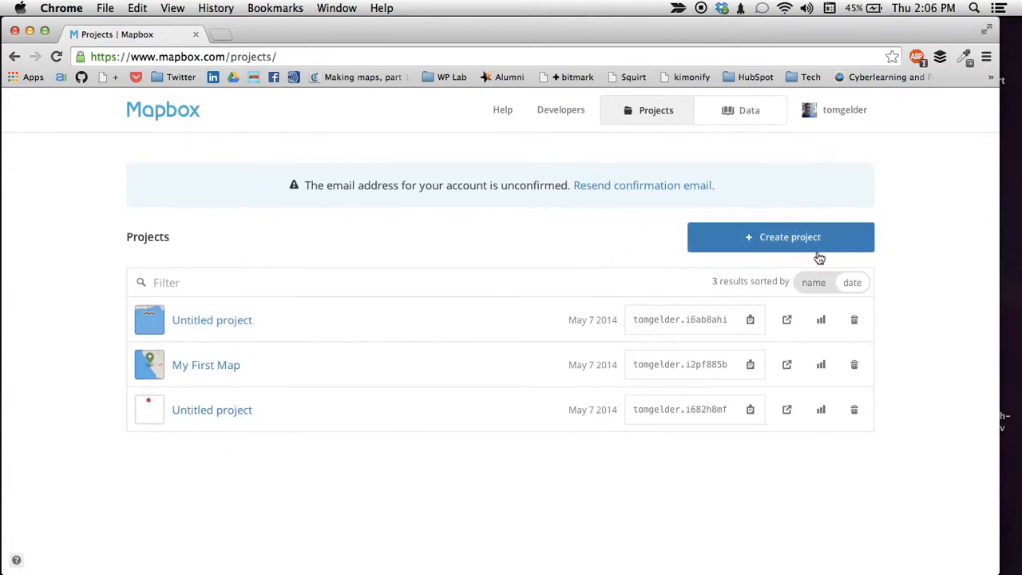
left_click(742, 238)
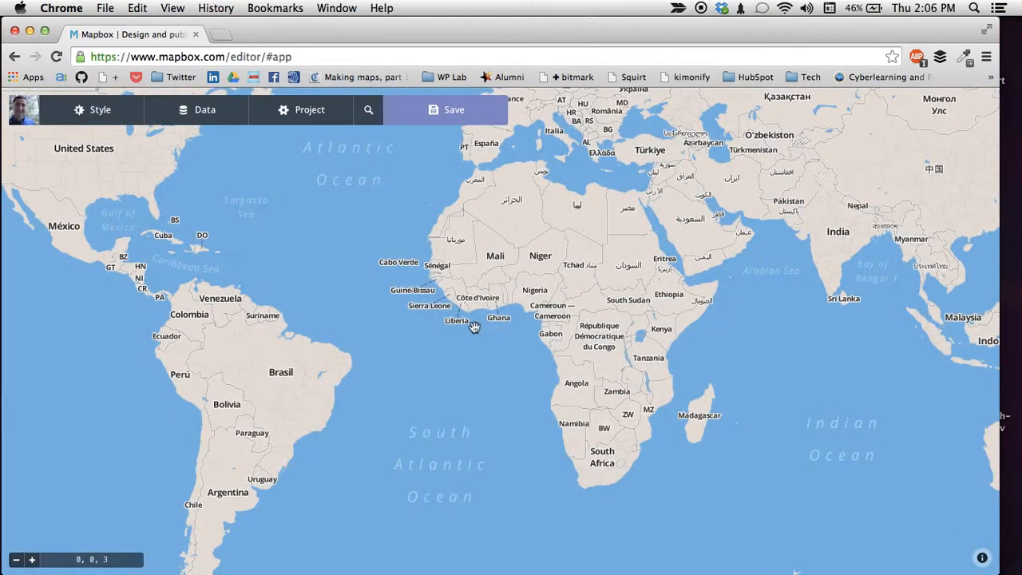
left_click_drag(488, 291, 584, 292)
left_click_drag(376, 267, 642, 316)
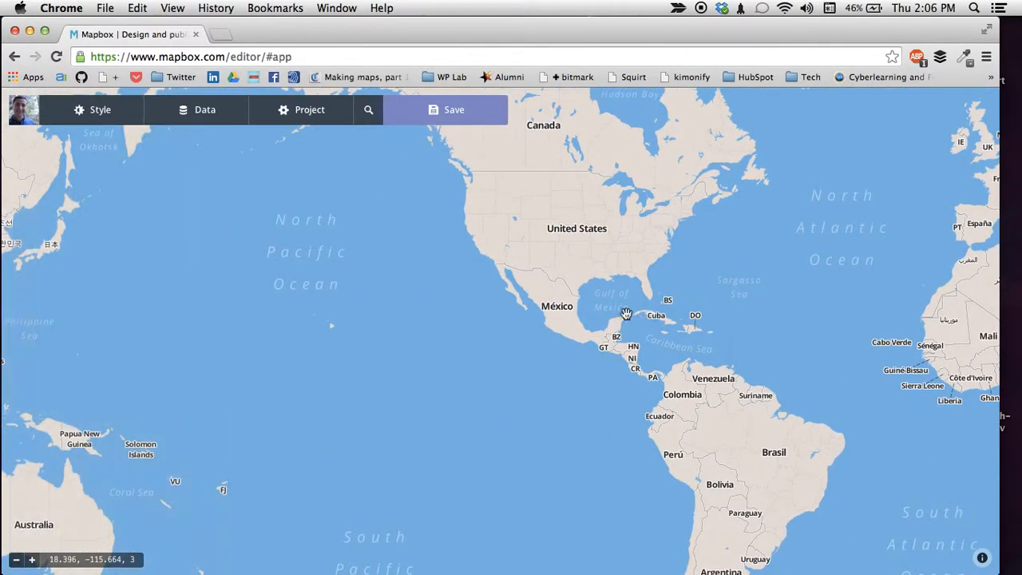
left_click_drag(581, 308, 652, 333)
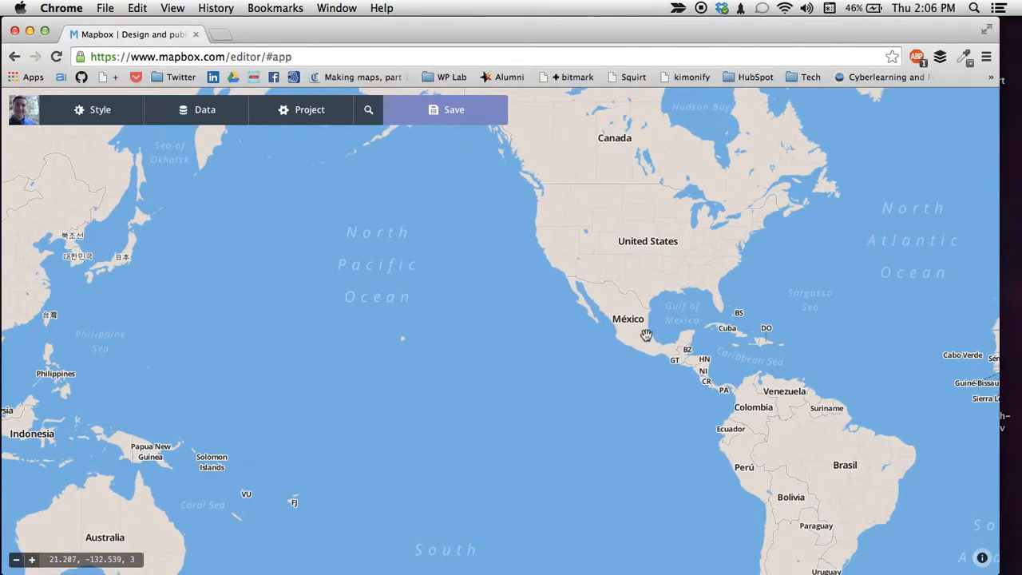
Save the new map project and return to the list of projects.
left_click(468, 119)
left_click(479, 203)
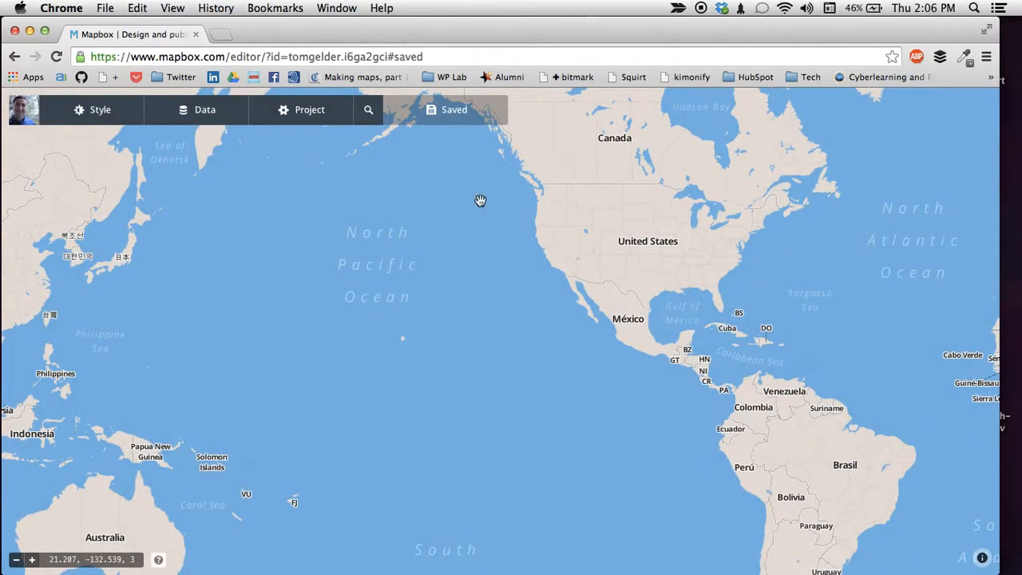
left_click(27, 119)
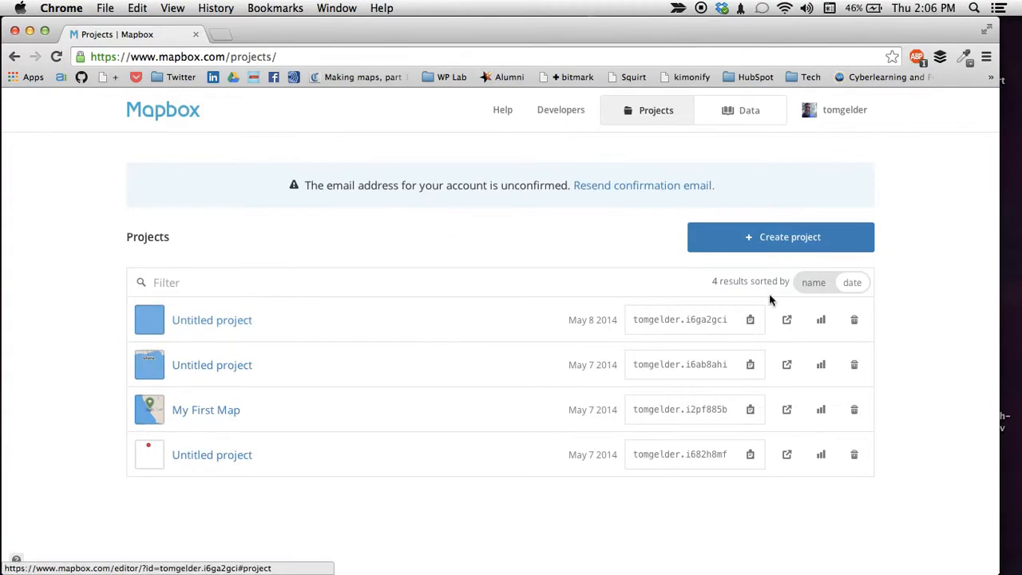
Switch to TileMill and add a new project with the filename exampleforscreencast, including the default world layer and styles.
key("super+Tab")
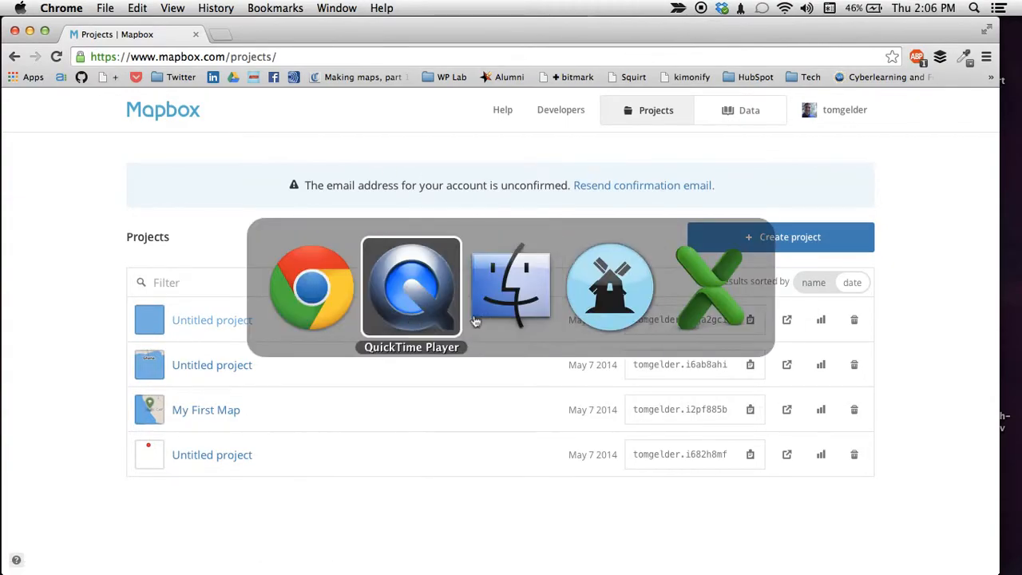
left_click(592, 324)
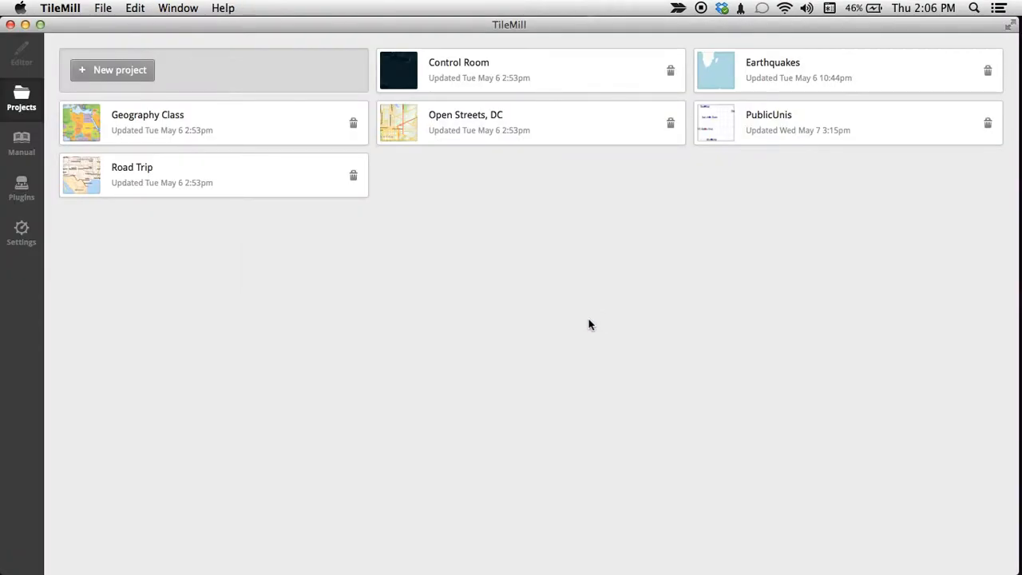
left_click(140, 72)
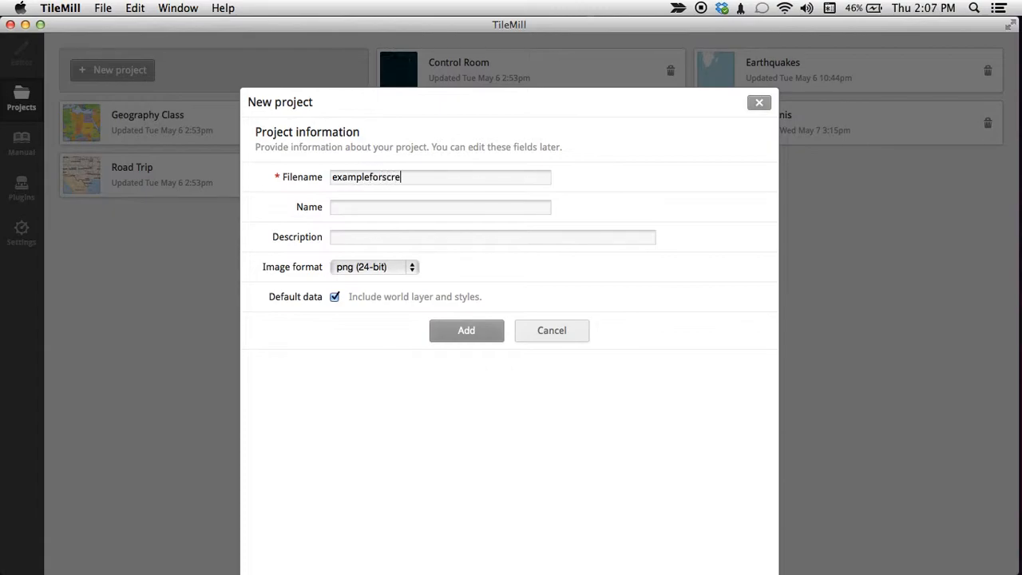
left_click(482, 339)
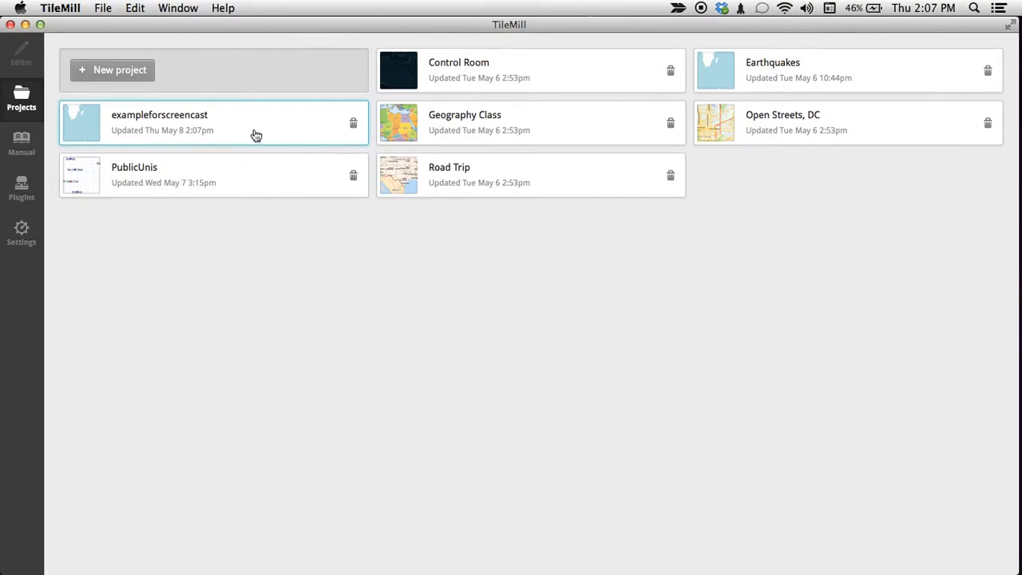
Check the installed plugins for tilemill-reference-layer and return to the project list.
left_click(29, 202)
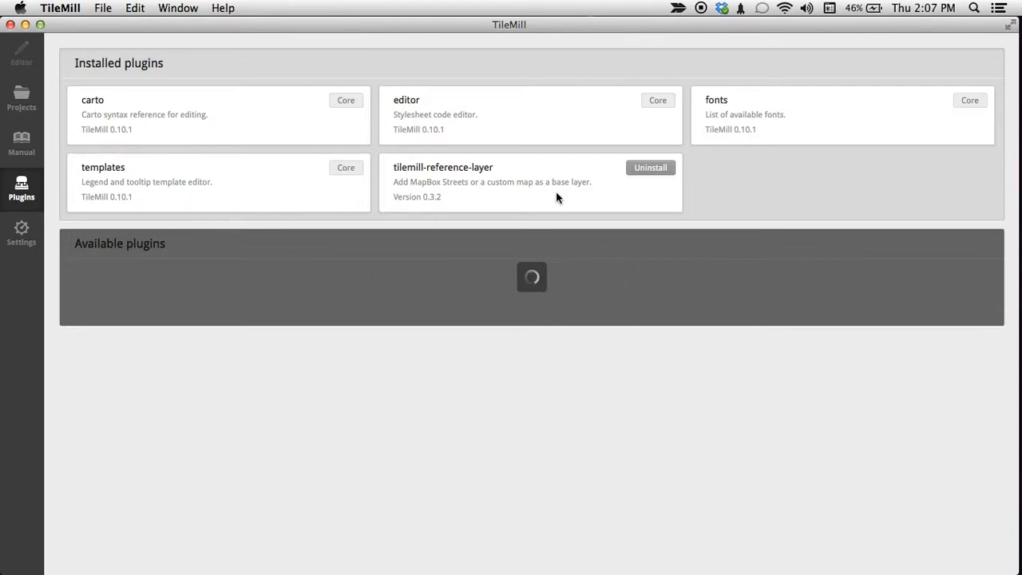
left_click_drag(494, 168, 392, 169)
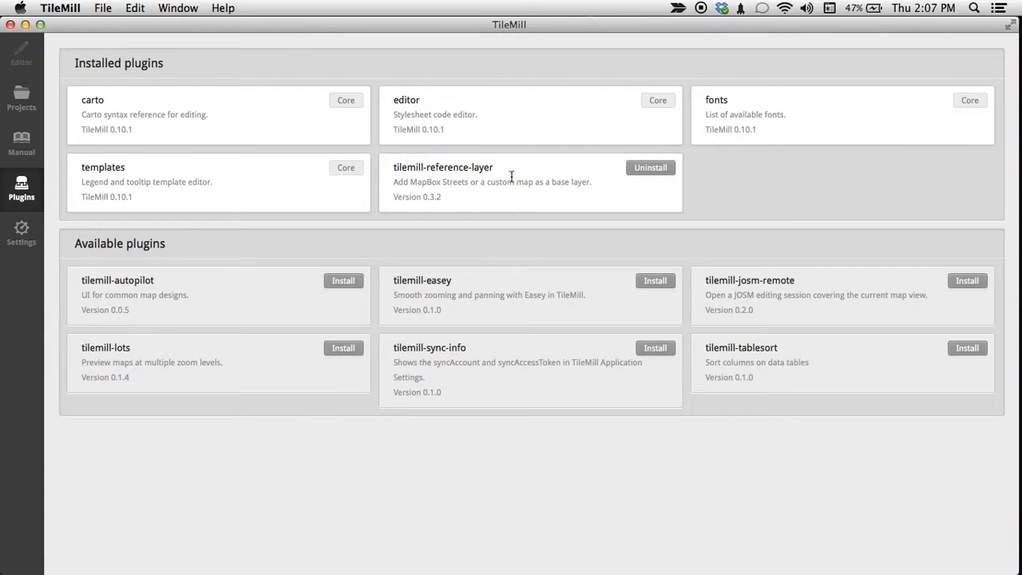
left_click(22, 98)
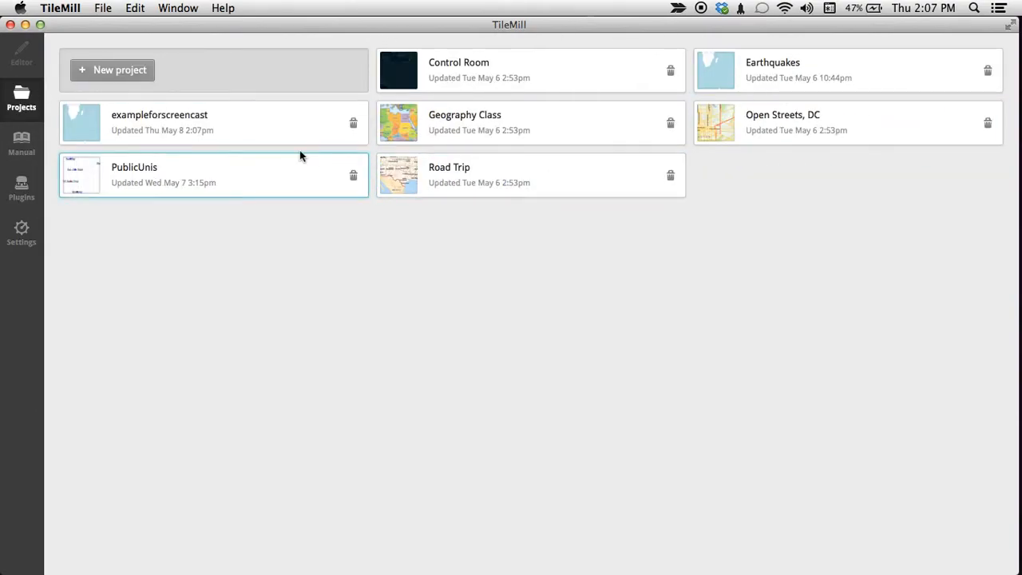
Open the exampleforscreencast project and review its default world map and the Map background rule in style.mss.
left_click(213, 132)
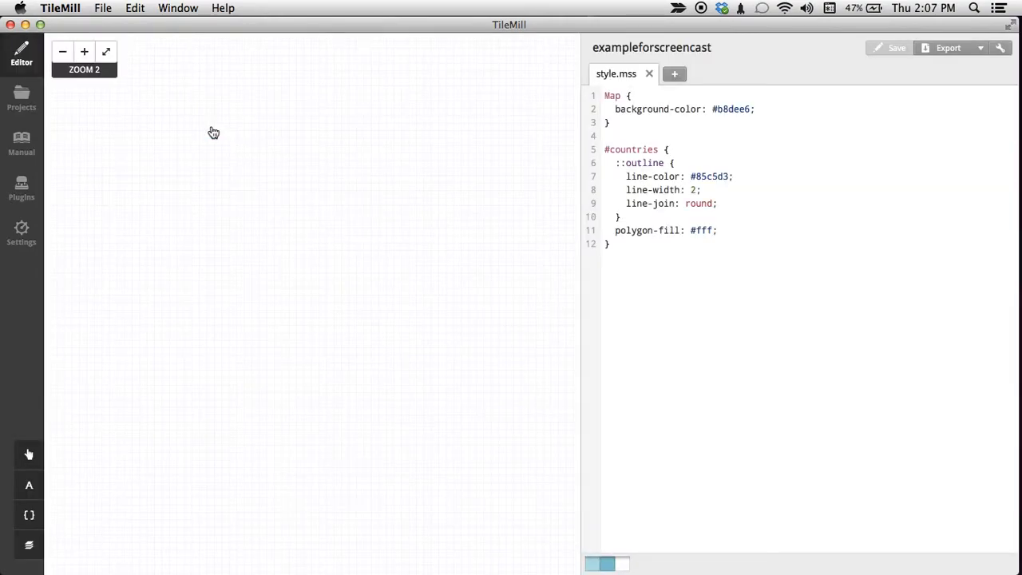
left_click_drag(374, 271, 399, 318)
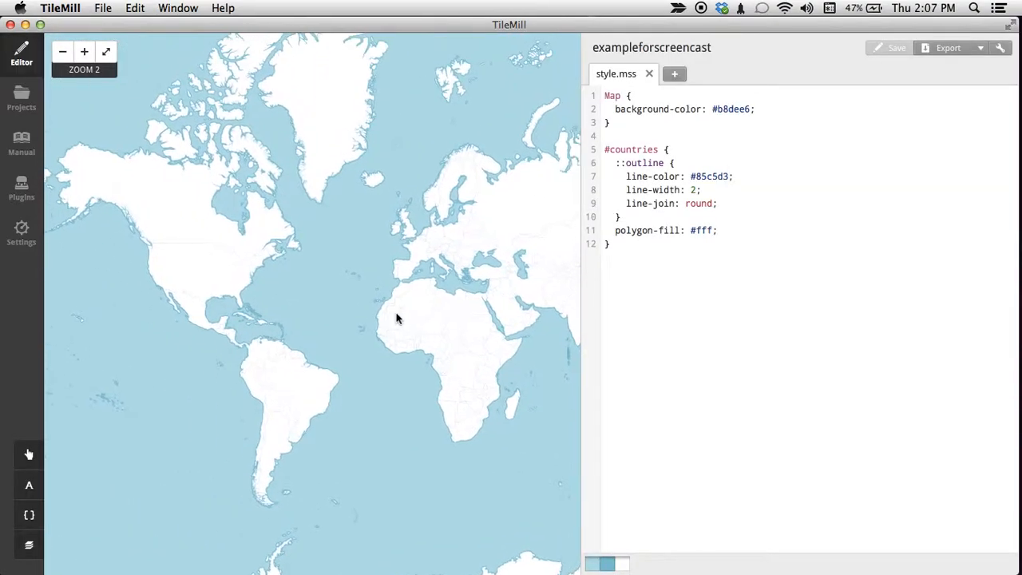
left_click_drag(356, 279, 315, 251)
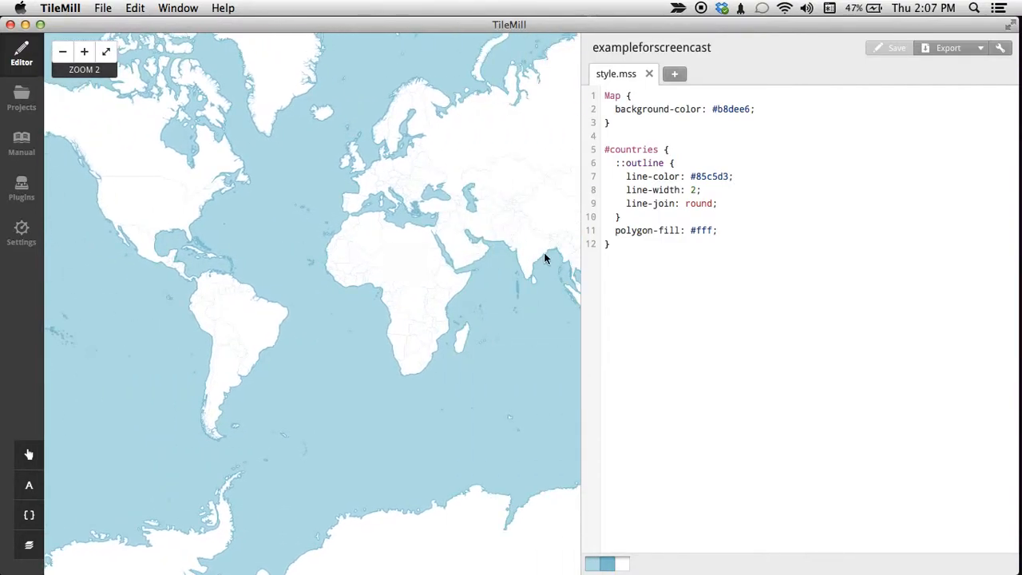
left_click_drag(710, 246, 597, 100)
left_click(629, 122)
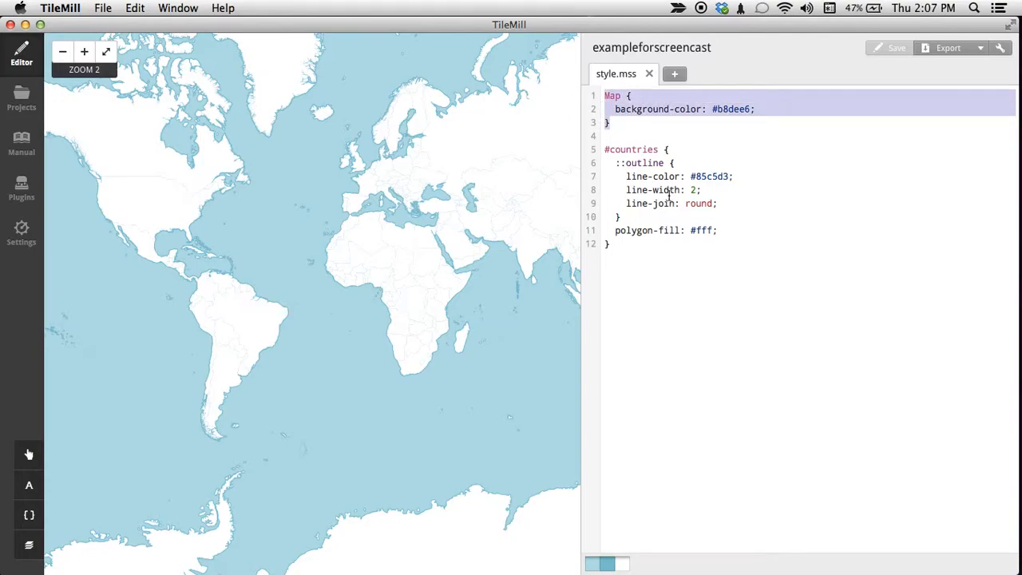
Delete the #countries rule from style.mss to see the map without it, undo the deletion and save the project.
left_click_drag(664, 269, 593, 151)
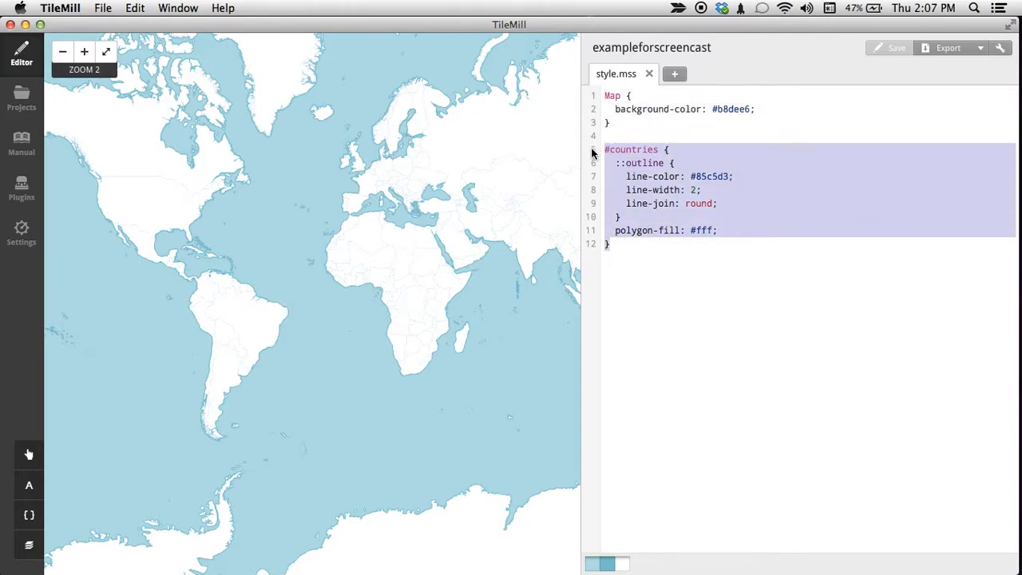
key("BackSpace")
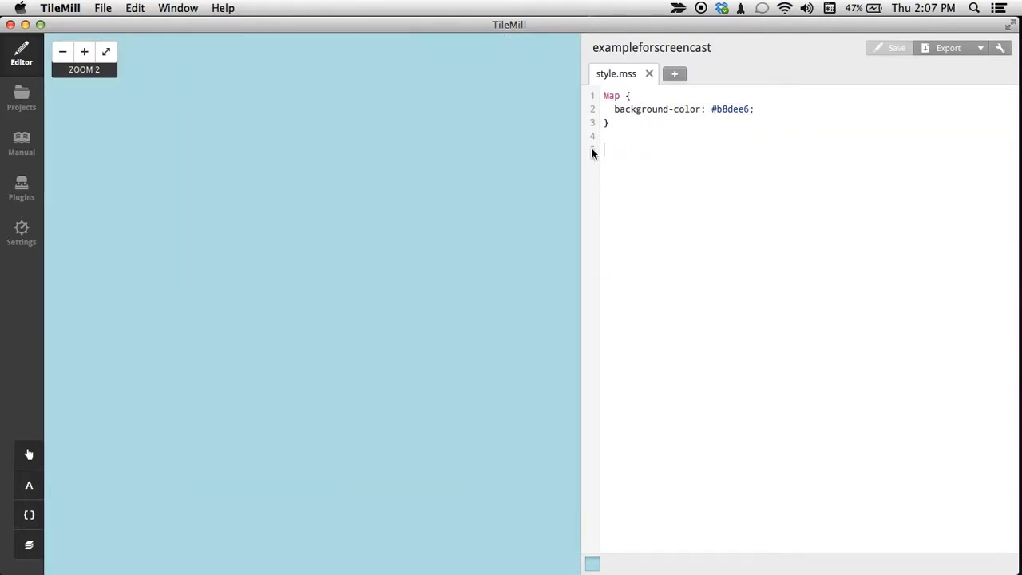
key("super+z")
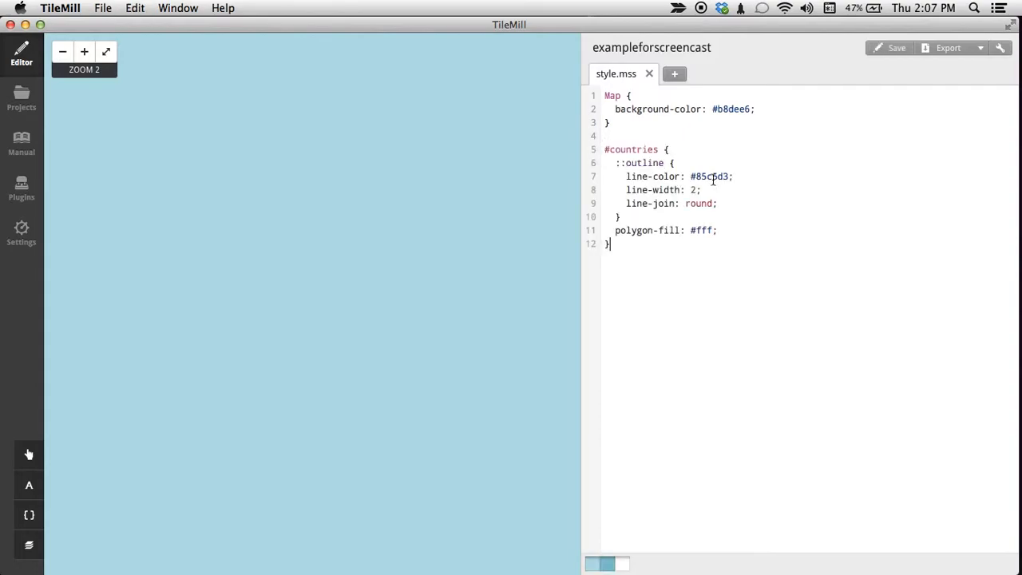
key("super+s")
left_click_drag(290, 256, 450, 264)
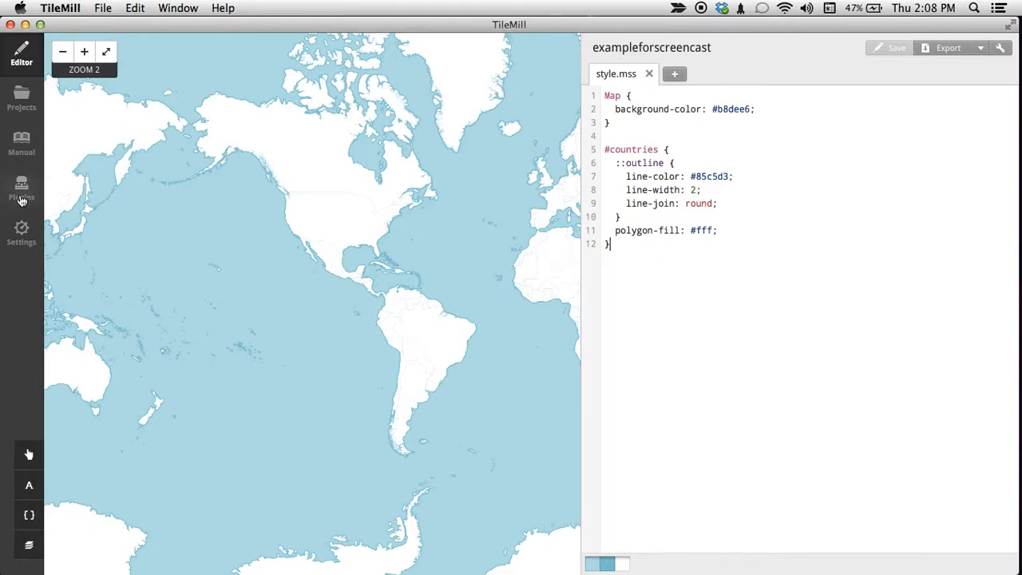
Switch to Mapbox in Chrome and open the newest untitled project to examine its base map detail around Santa Cruz and Live Oak.
left_click(22, 196)
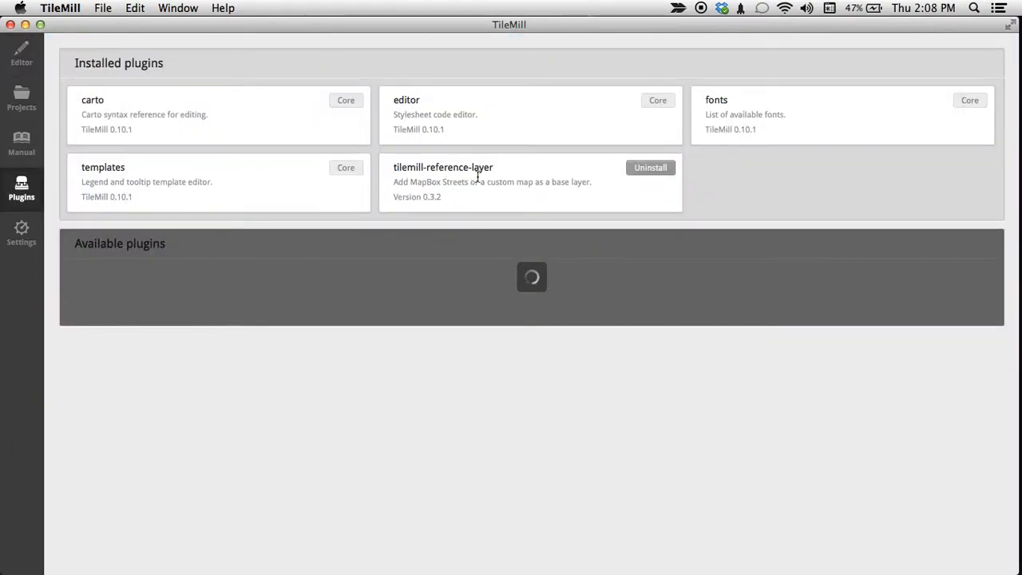
key("super+Tab")
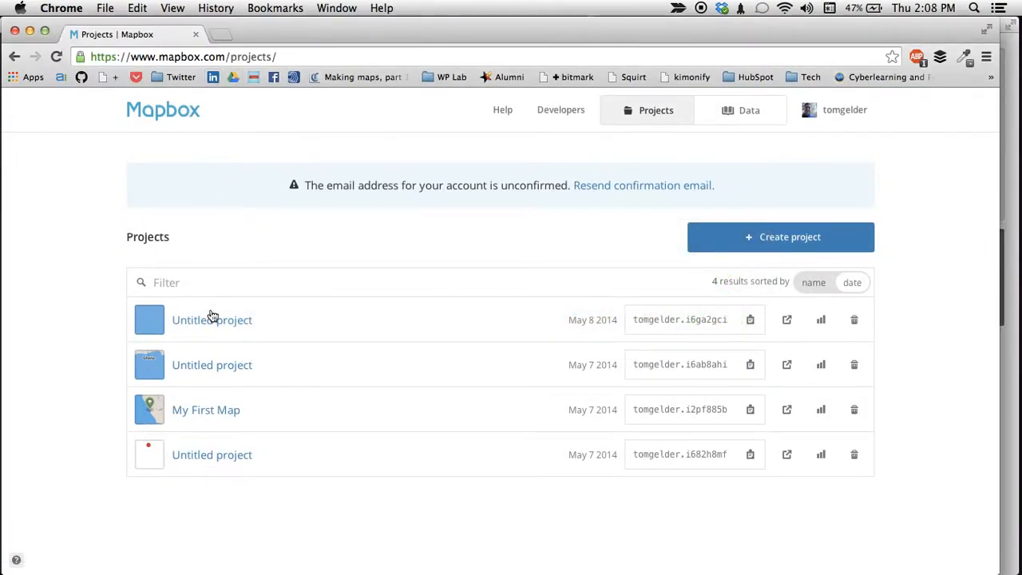
left_click(207, 324)
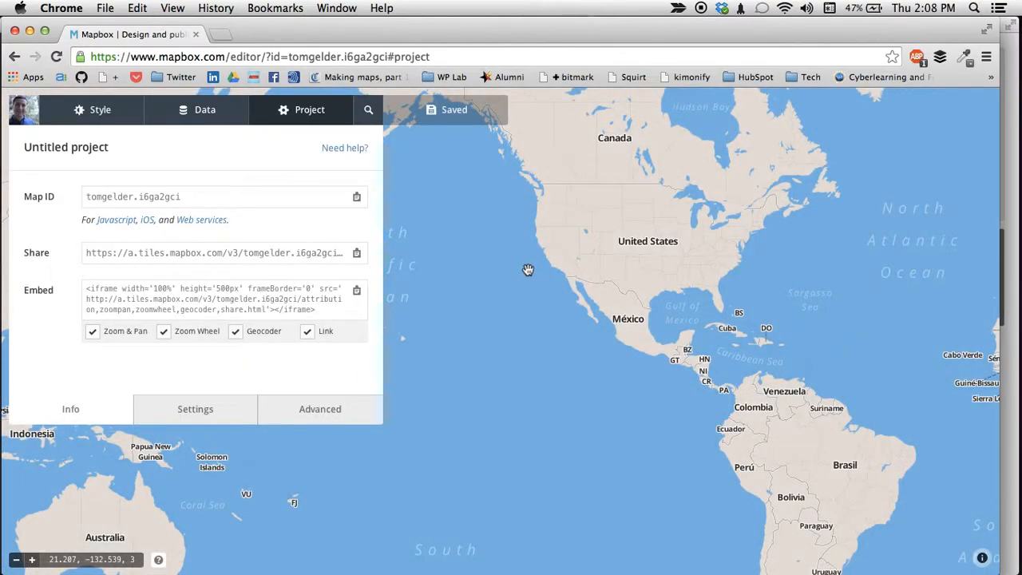
scroll(551, 252, "up", 8)
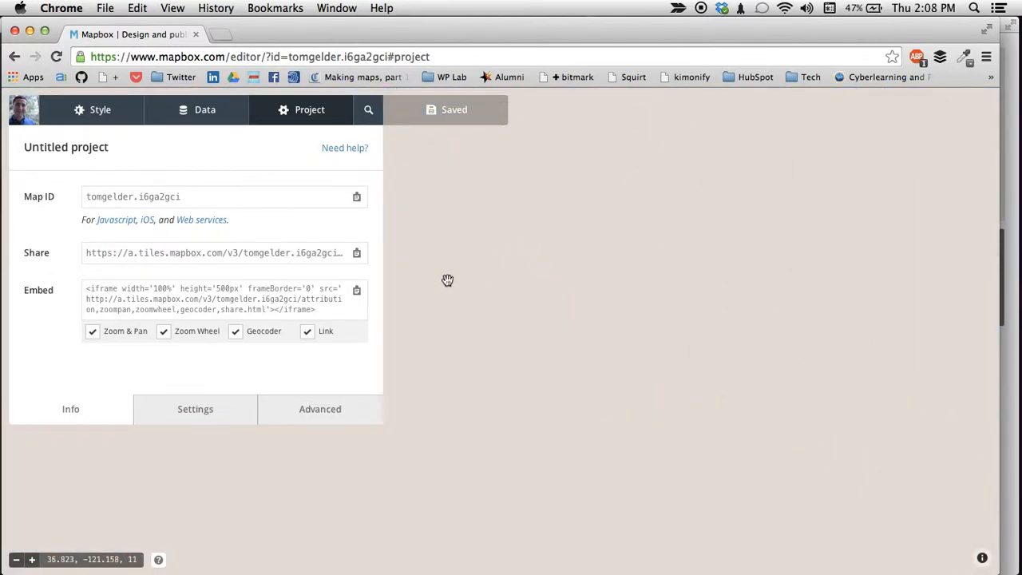
scroll(564, 278, "down", 1)
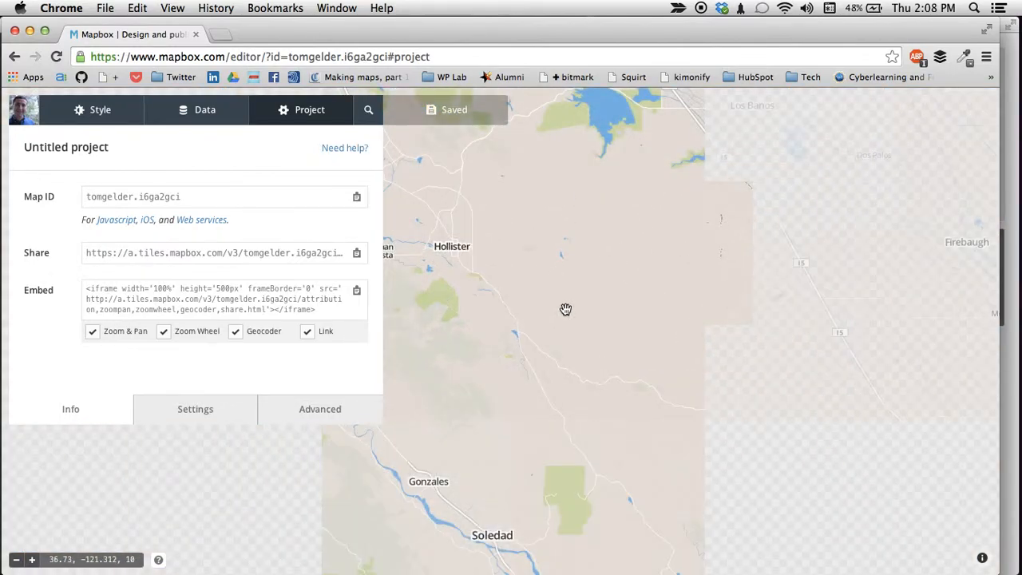
left_click_drag(566, 309, 775, 257)
left_click_drag(496, 243, 630, 320)
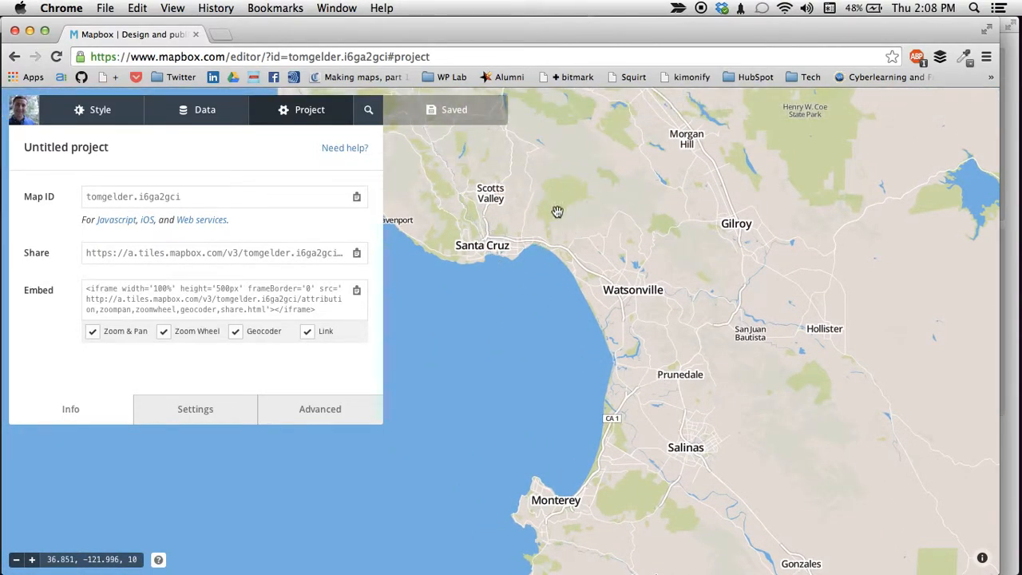
scroll(511, 228, "up", 3)
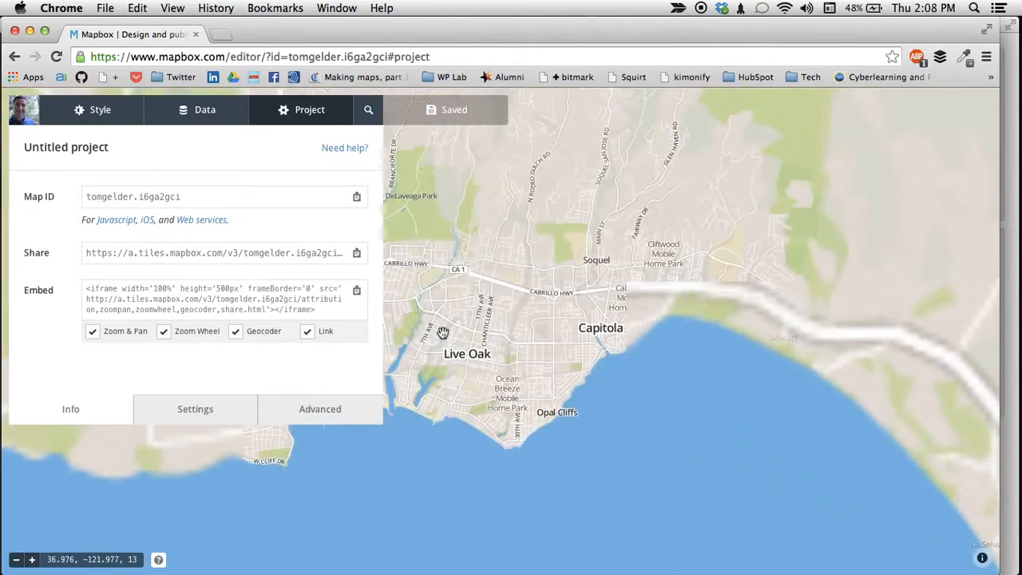
left_click_drag(443, 333, 597, 319)
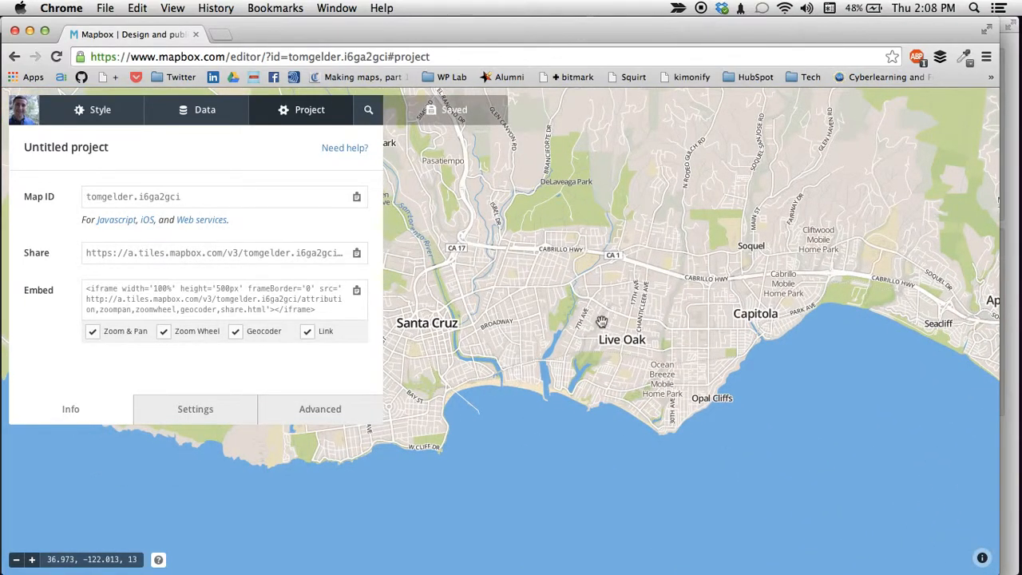
Switch back to TileMill, reopen the exampleforscreencast project and examine its coastline detail around Monterey Bay at zoom 9.
key("super+Tab")
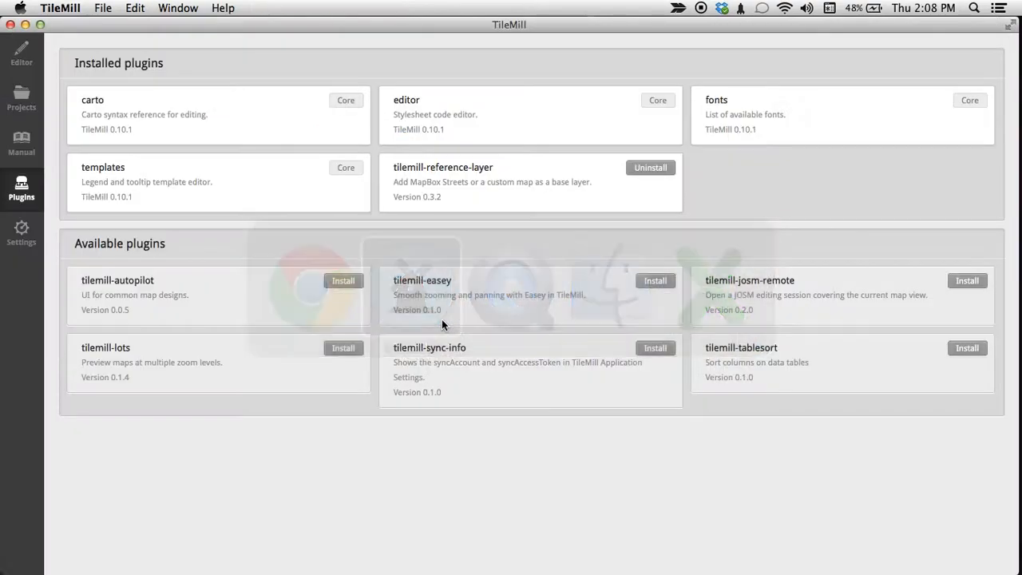
left_click(21, 100)
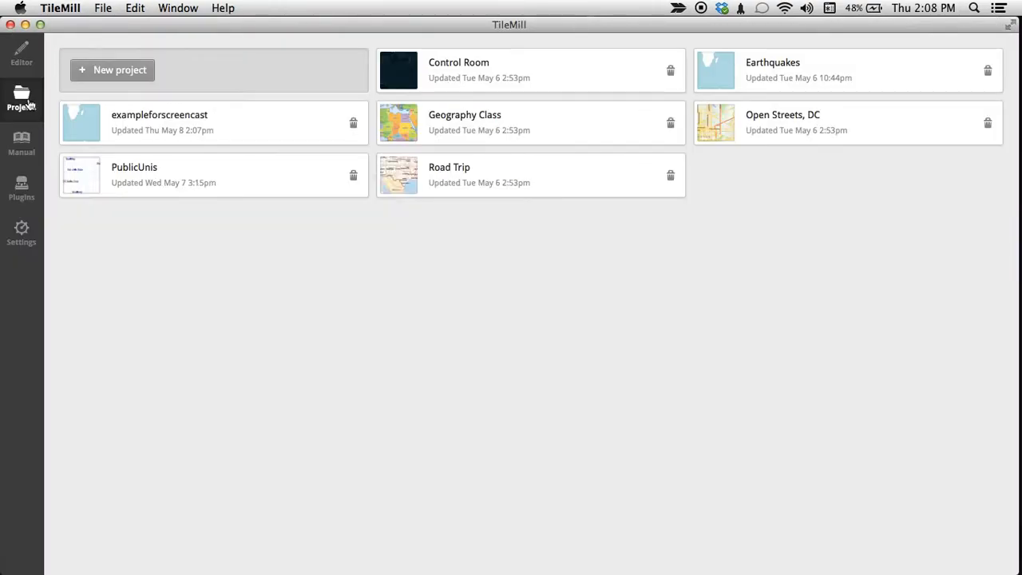
left_click(256, 131)
left_click_drag(385, 307, 466, 304)
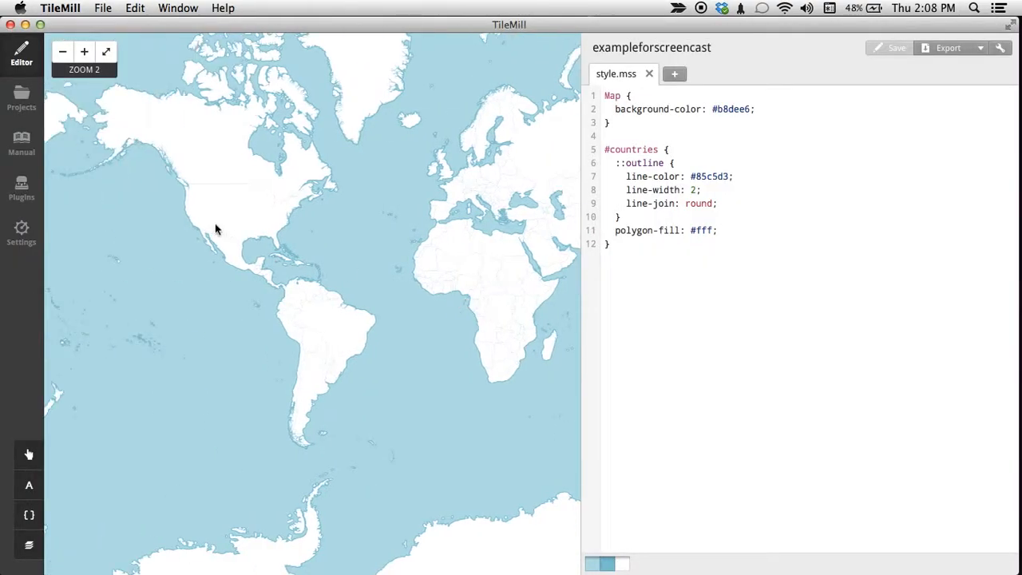
left_click_drag(212, 226, 388, 245)
scroll(351, 247, "up", 2)
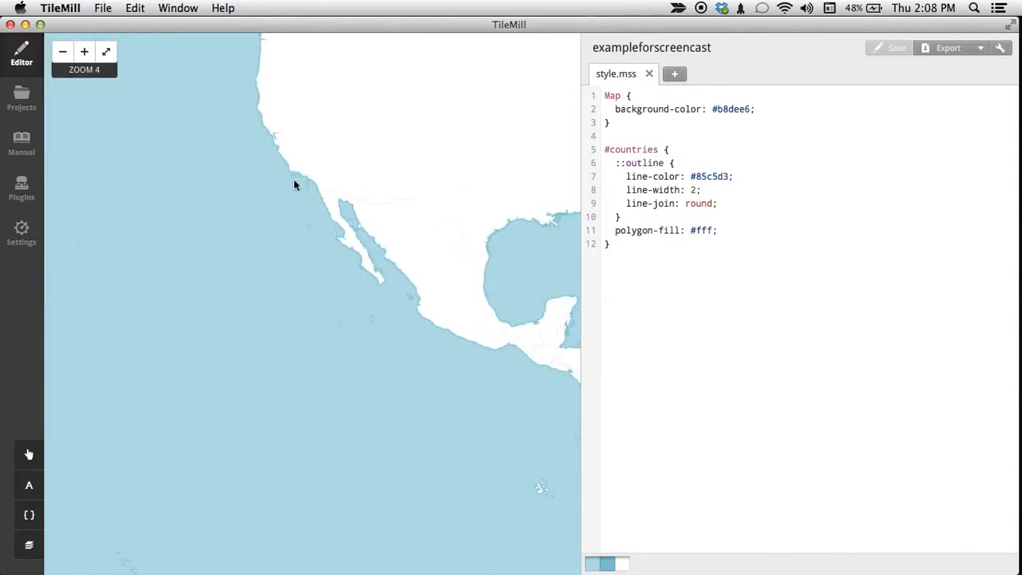
left_click_drag(296, 187, 385, 258)
scroll(381, 240, "up", 5)
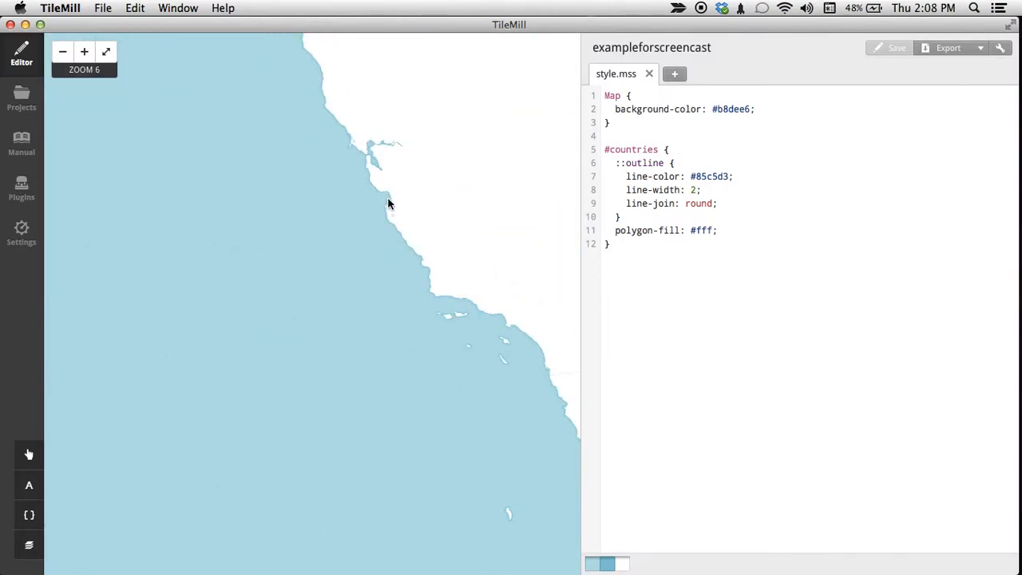
left_click_drag(388, 204, 376, 288)
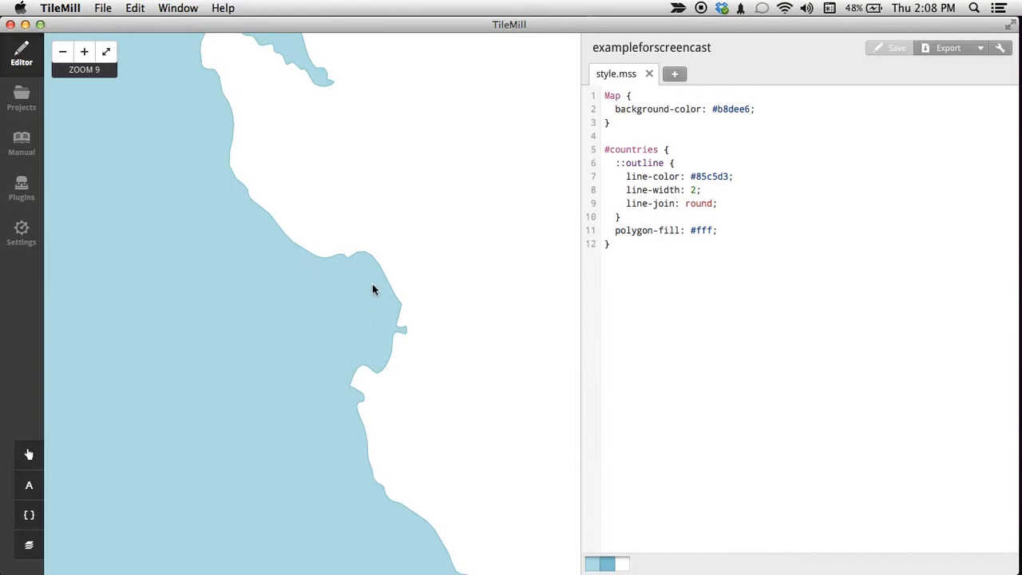
Switch to Mapbox in Chrome and copy the Map ID of the untitled project.
scroll(372, 289, "up", 1)
left_click_drag(362, 247, 357, 316)
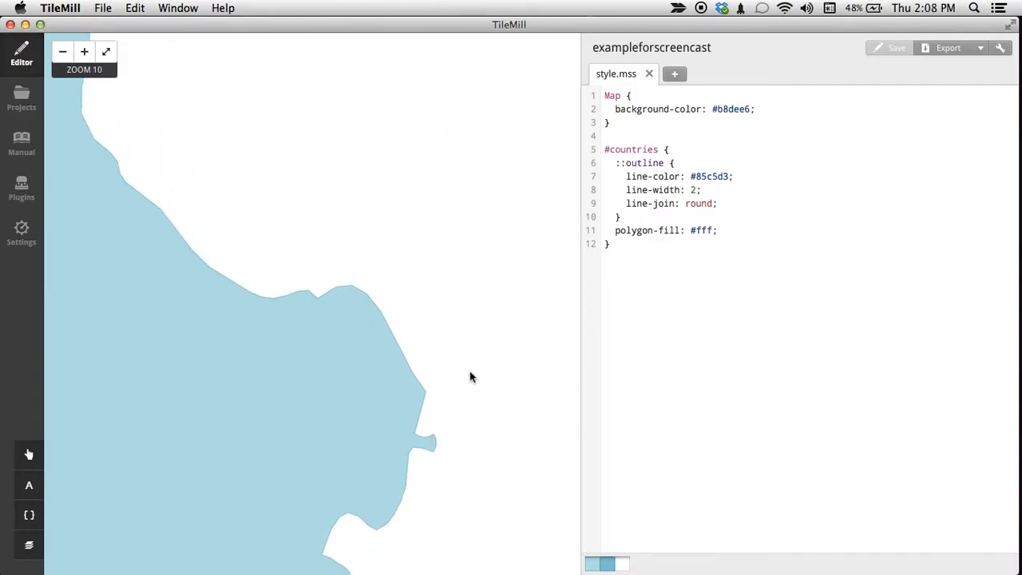
key("super+Tab")
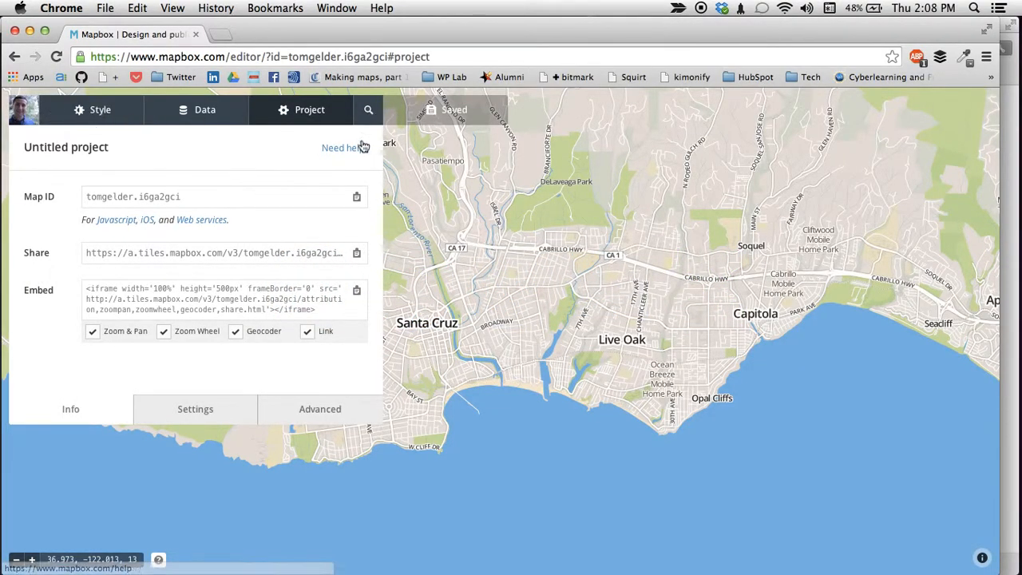
left_click(218, 200)
key("super+c")
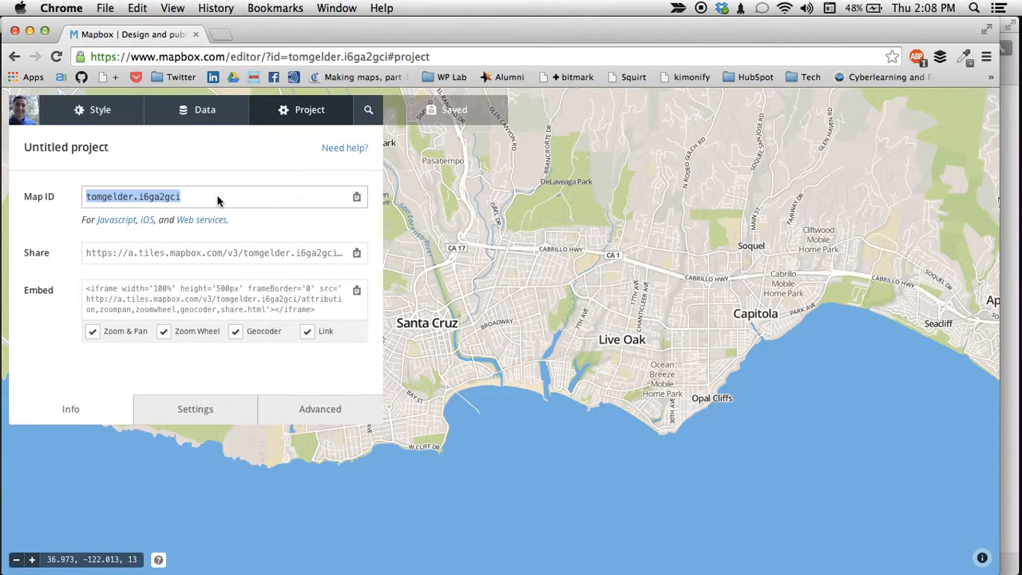
Switch back to TileMill, delete all the code in style.mss and save the project.
key("super+Tab")
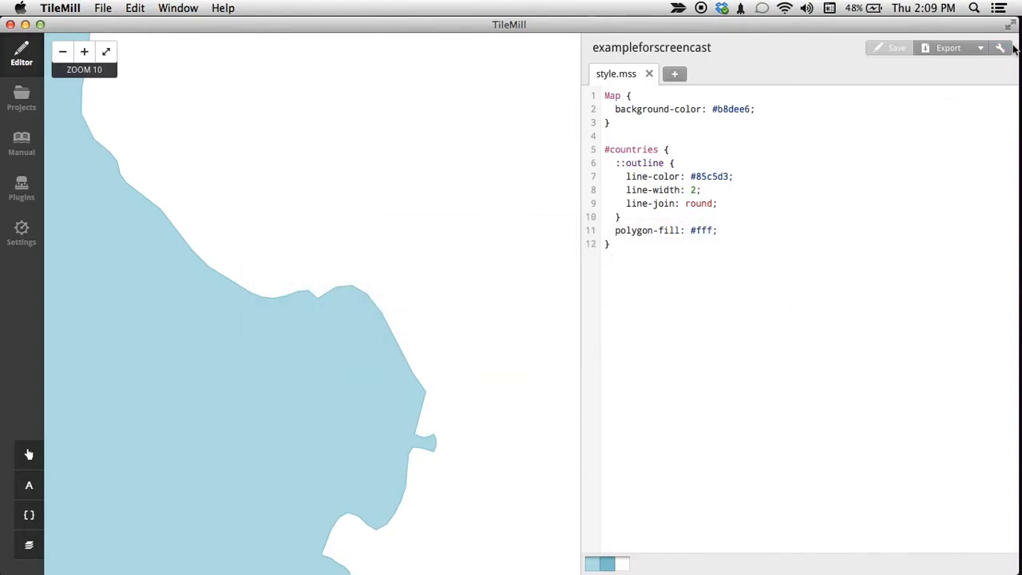
key("super+a")
key("BackSpace")
key("super+s")
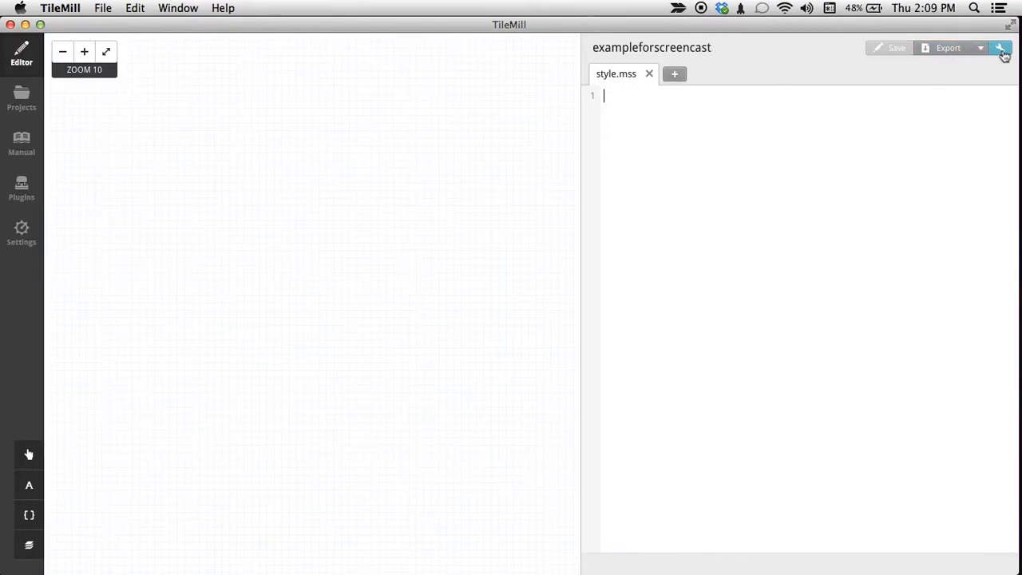
Set the project's reference layer to the copied Mapbox Map ID in the project settings and save them.
left_click(1001, 50)
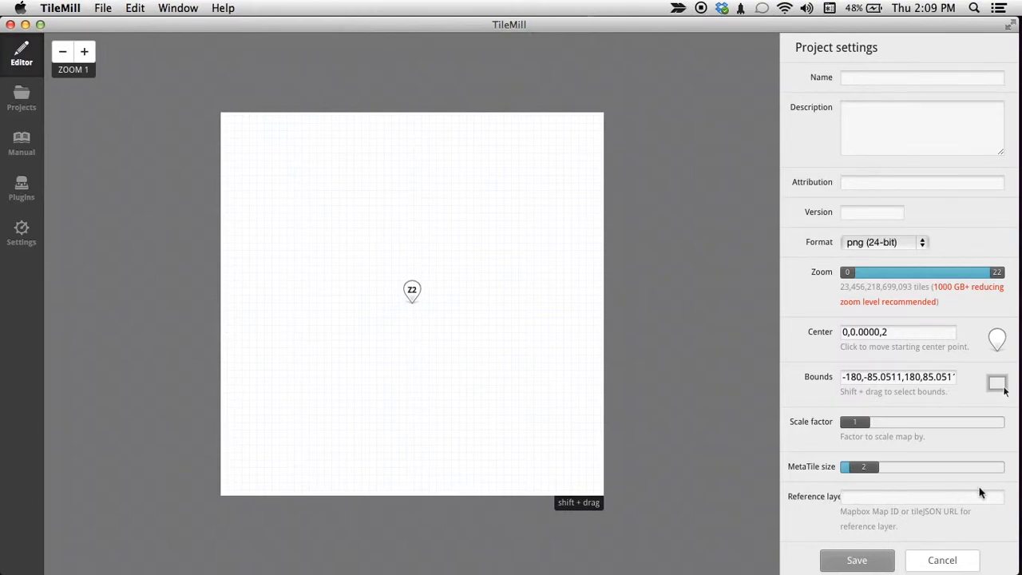
left_click_drag(842, 512, 903, 517)
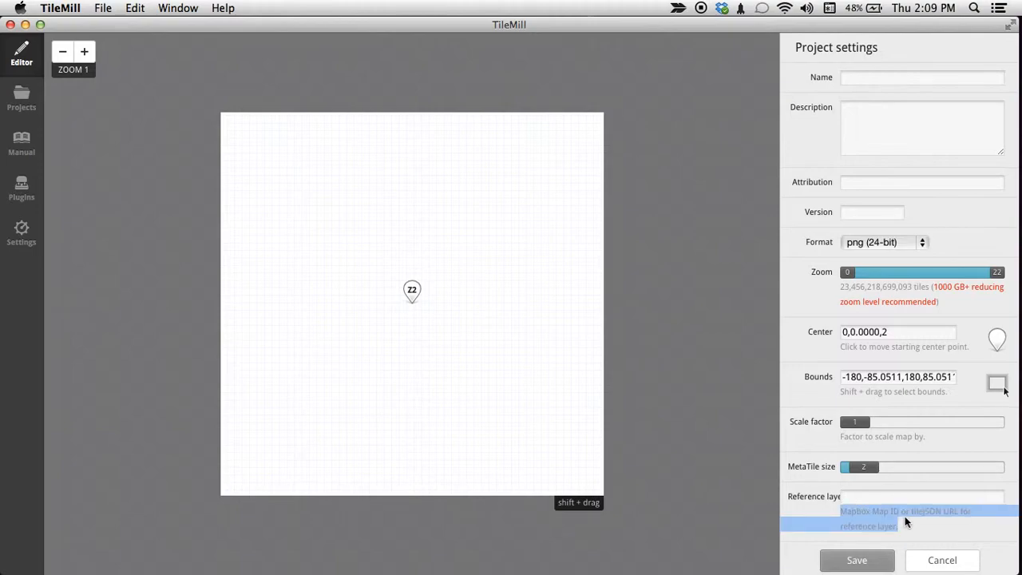
left_click(907, 520)
left_click(897, 498)
key("super+v")
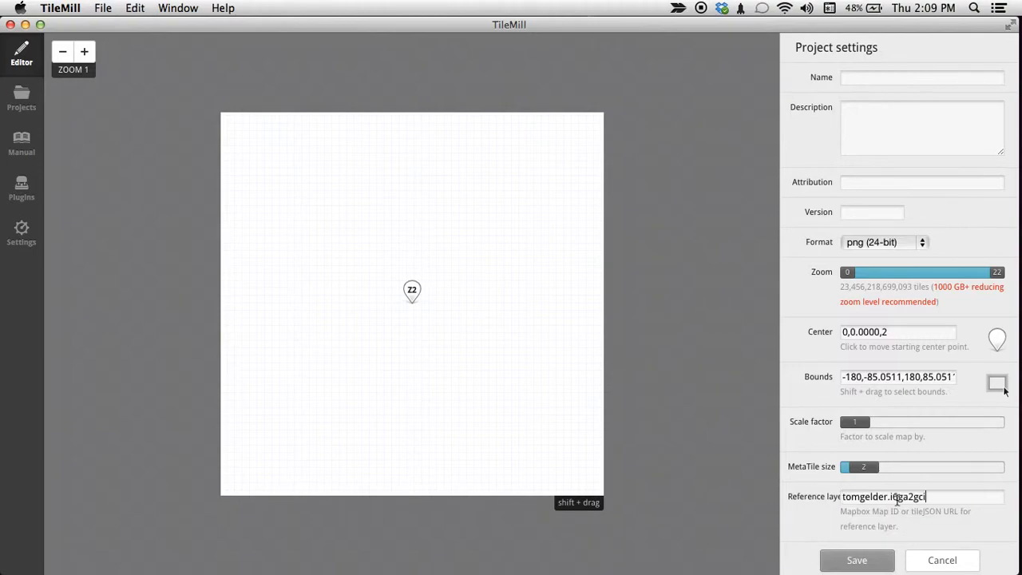
left_click(860, 562)
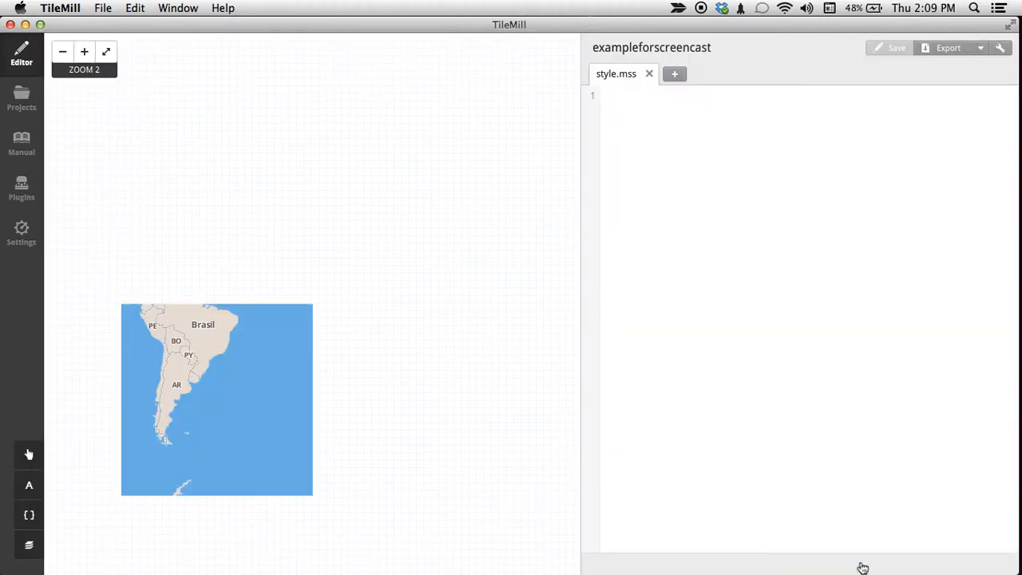
Examine the Mapbox reference layer on the California coast around Santa Cruz at zoom 11.
left_click_drag(267, 269, 580, 273)
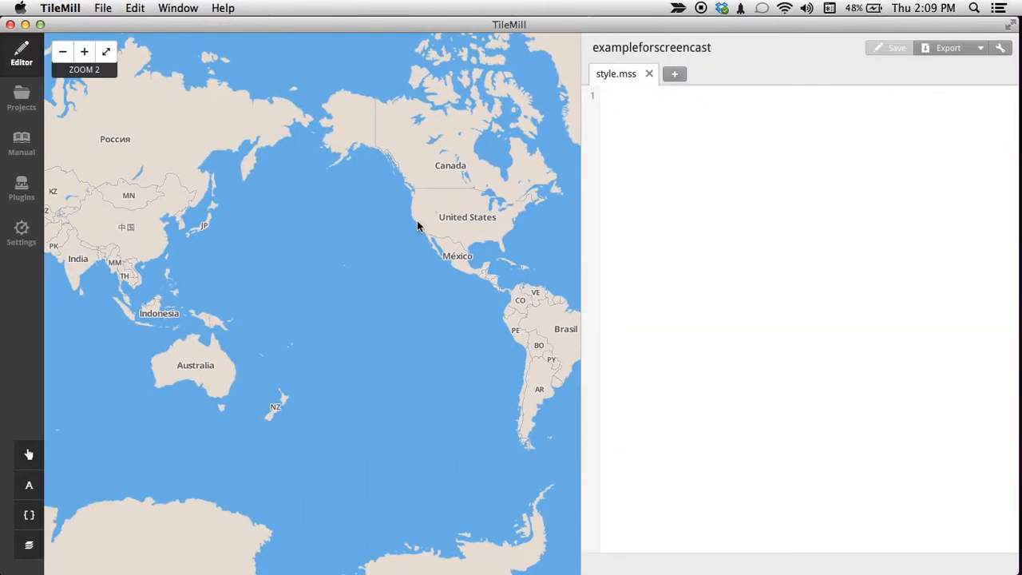
scroll(417, 226, "up", 5)
scroll(417, 225, "up", 2)
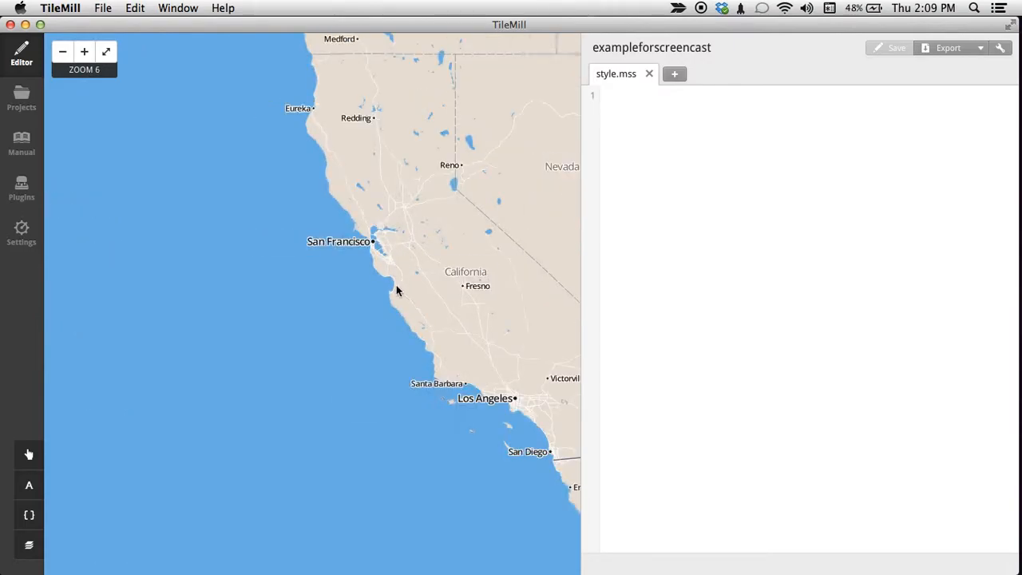
scroll(397, 291, "up", 5)
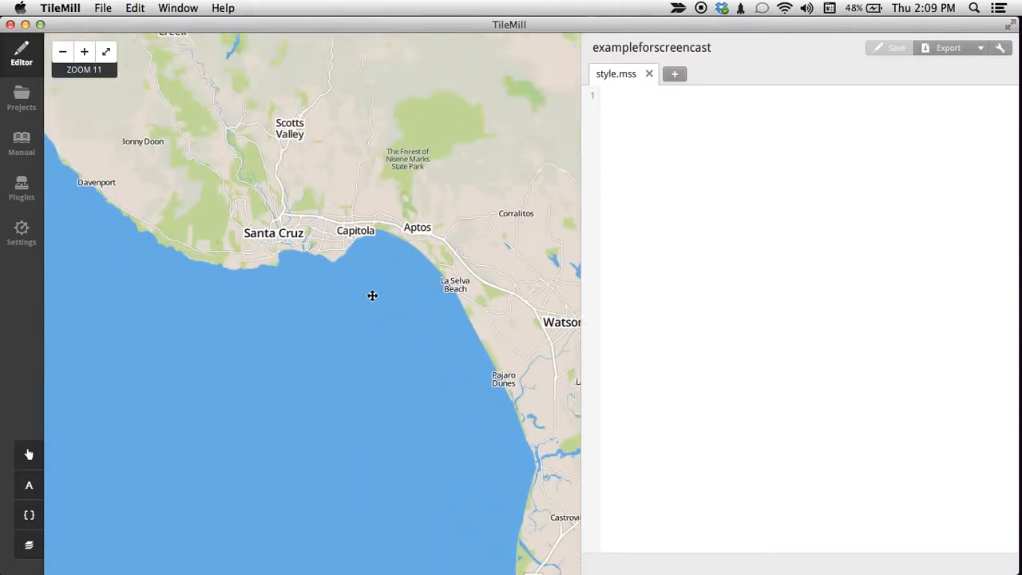
left_click_drag(282, 250, 364, 292)
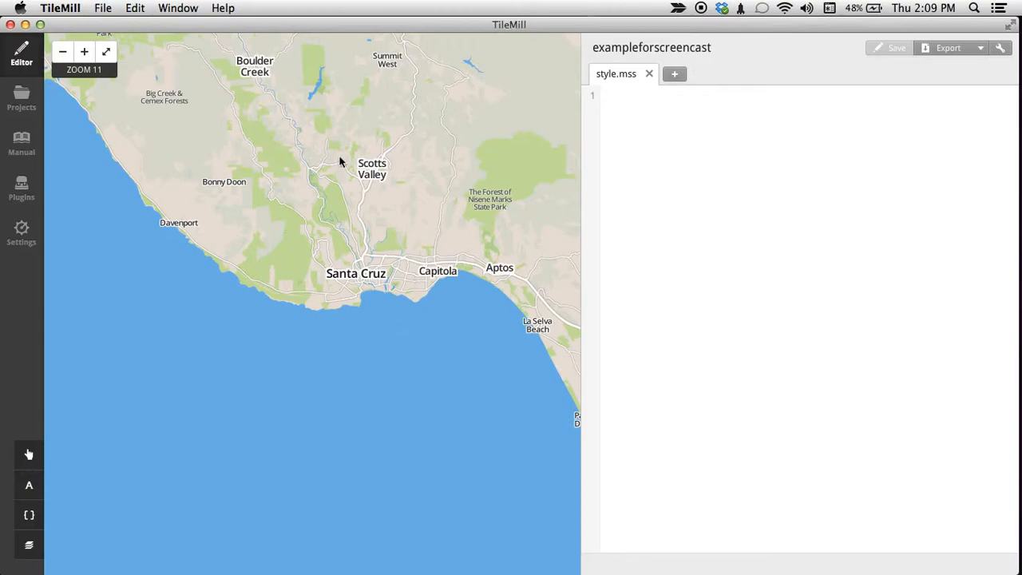
Add a file layer using ca-unis-with-lat-long.csv from the Desktop as datasource, and save it with the default style.
left_click(35, 554)
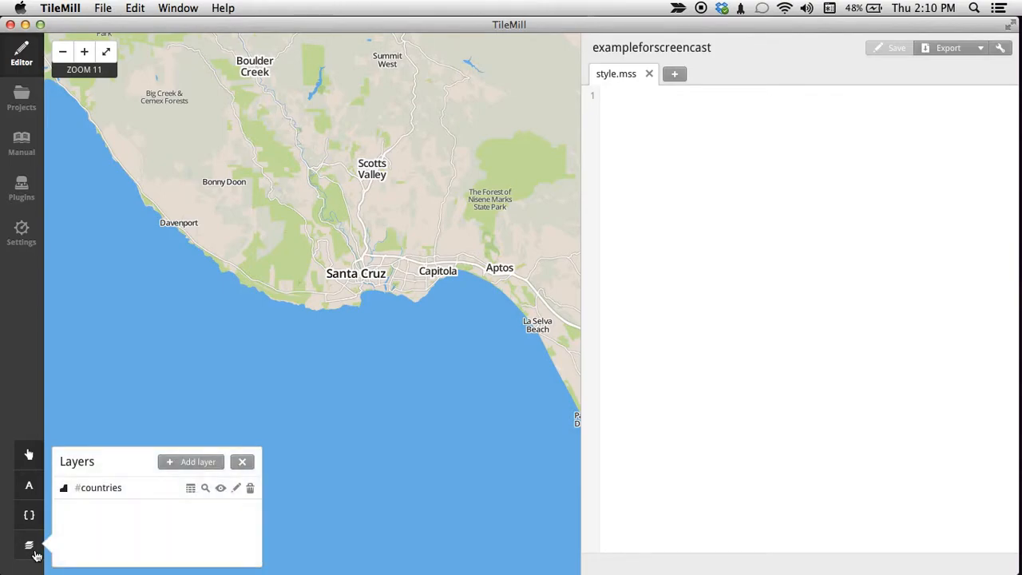
left_click(197, 462)
left_click(372, 170)
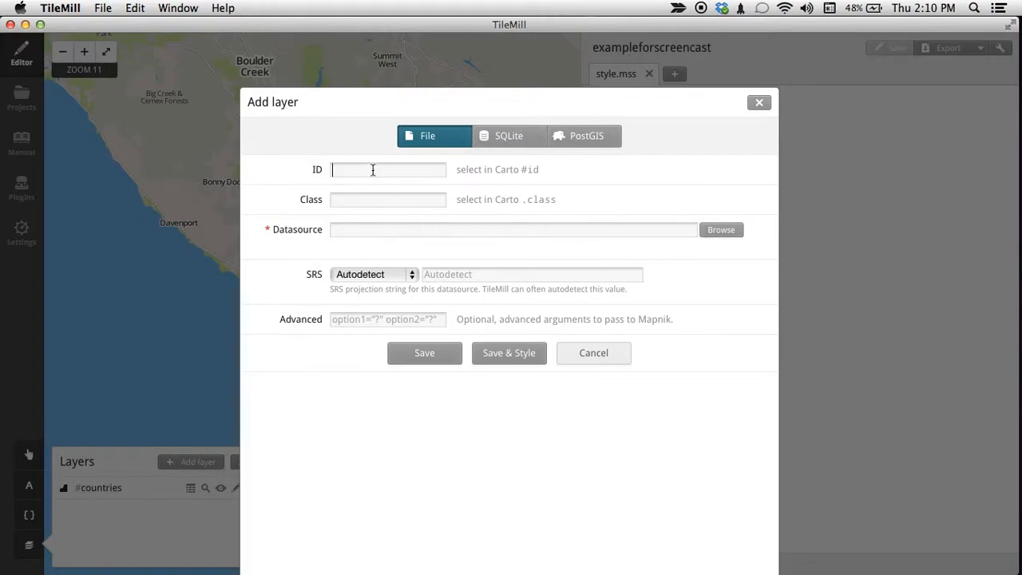
left_click(463, 231)
left_click(719, 232)
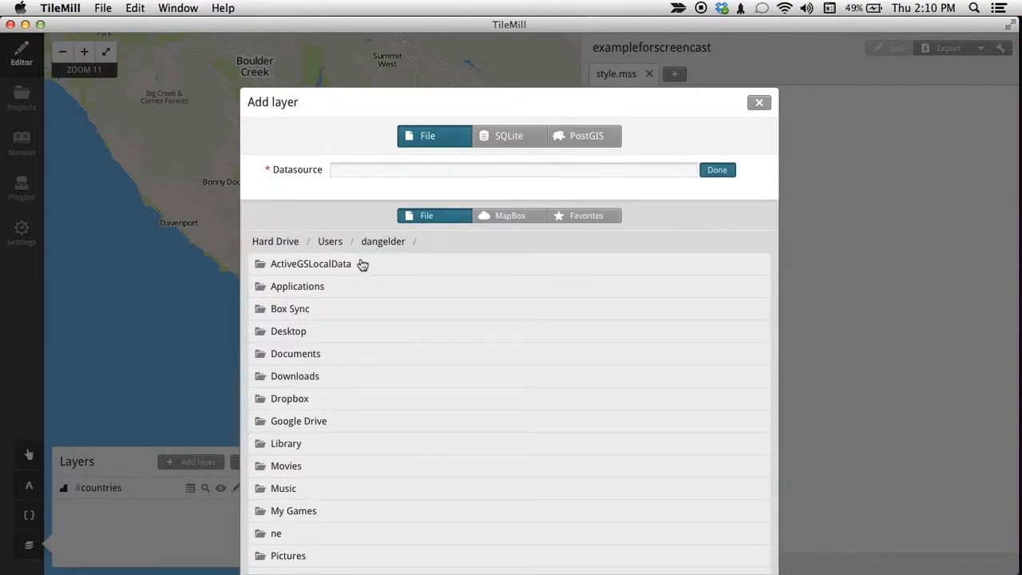
scroll(358, 305, "down", 2)
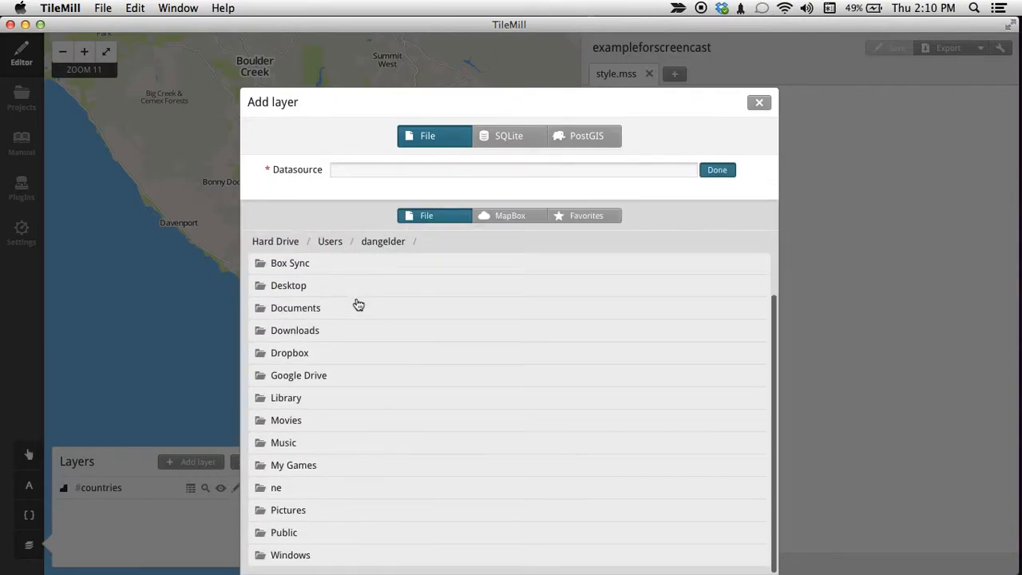
left_click(296, 292)
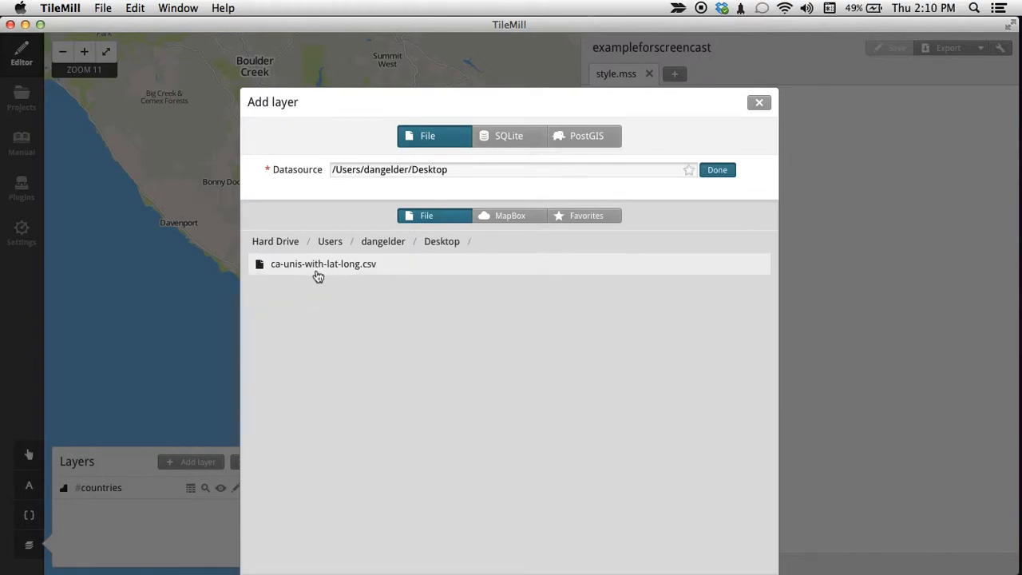
left_click(370, 273)
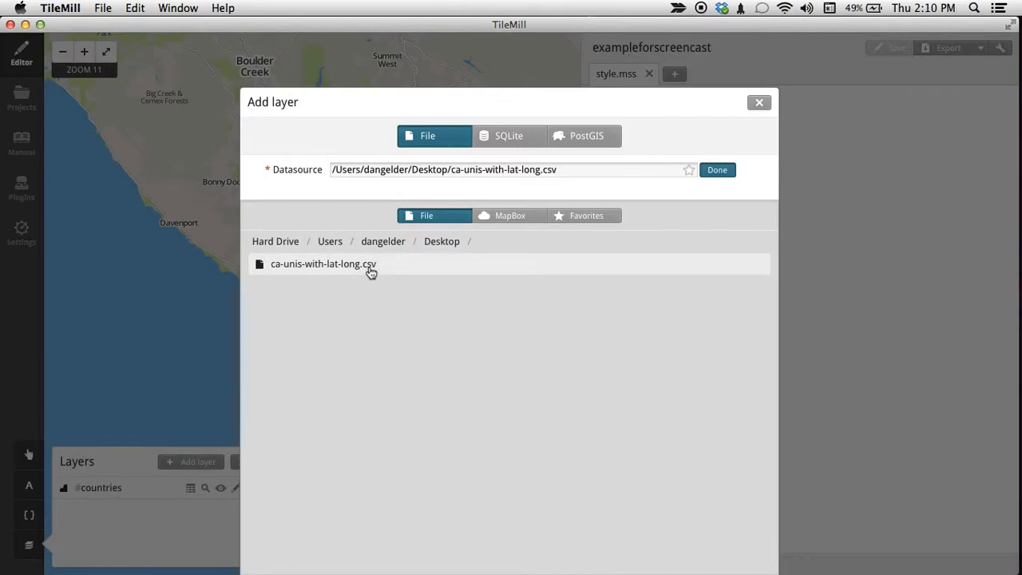
left_click(719, 173)
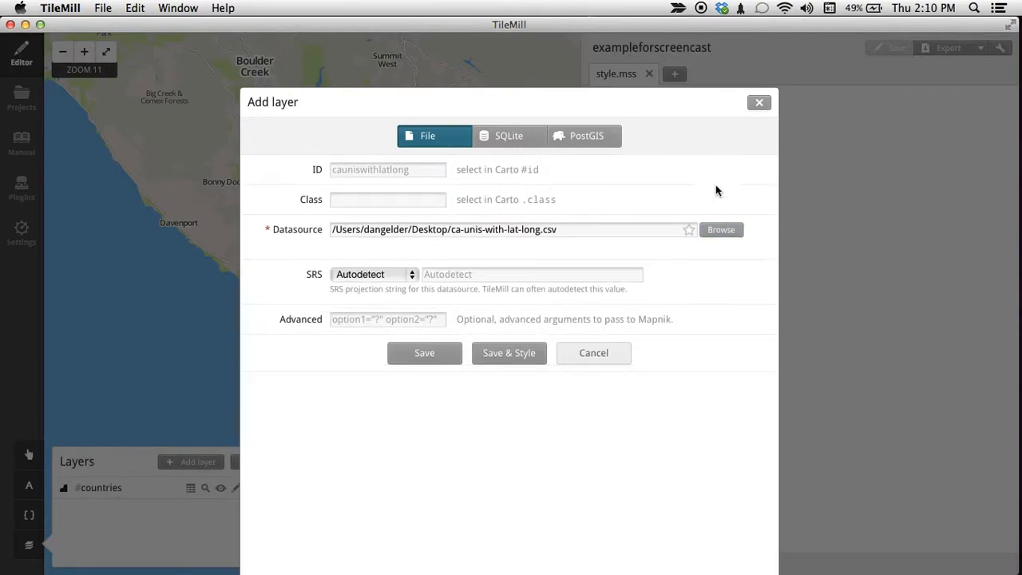
left_click(506, 356)
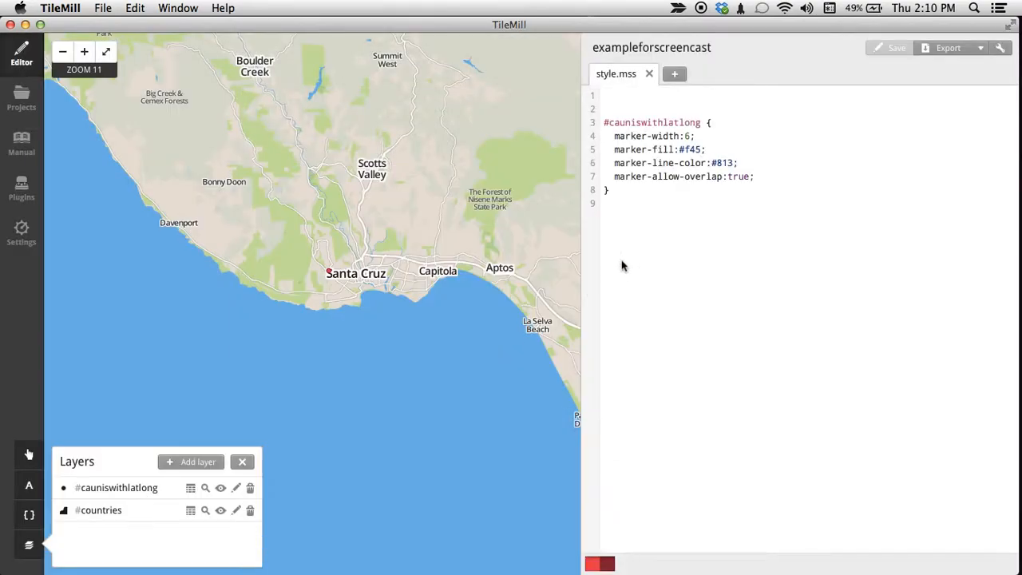
Examine the university markers across the San Francisco Bay Area, Santa Rosa and Sacramento at zoom 9.
scroll(459, 281, "down", 2)
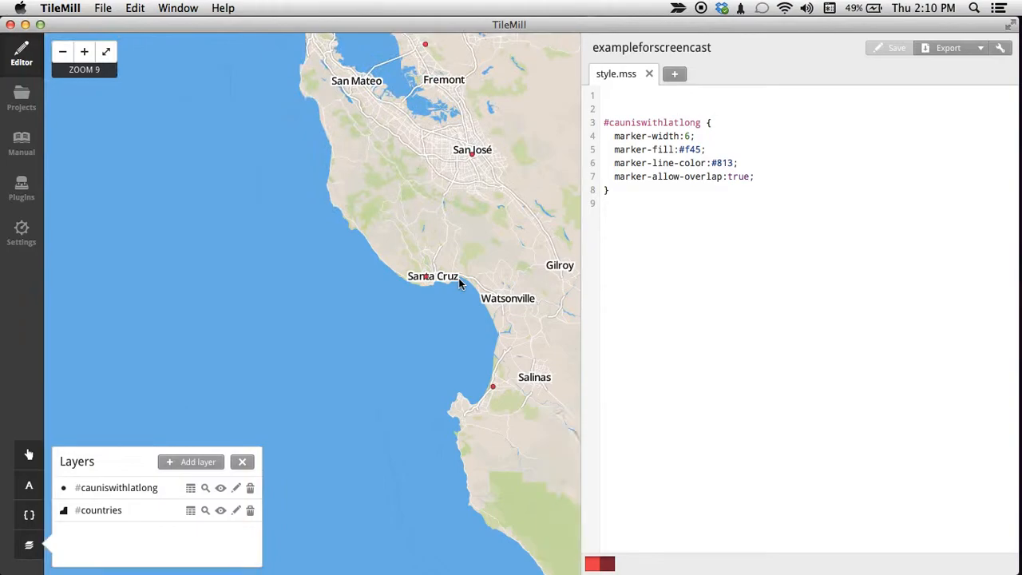
left_click_drag(455, 298, 437, 396)
left_click_drag(423, 266, 503, 335)
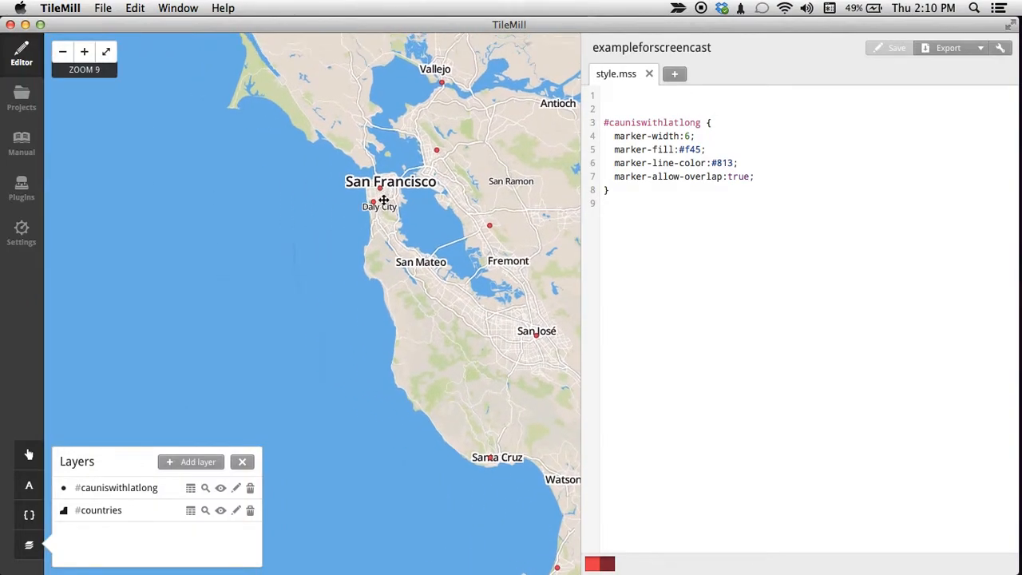
left_click_drag(392, 193, 367, 320)
left_click_drag(385, 269, 379, 429)
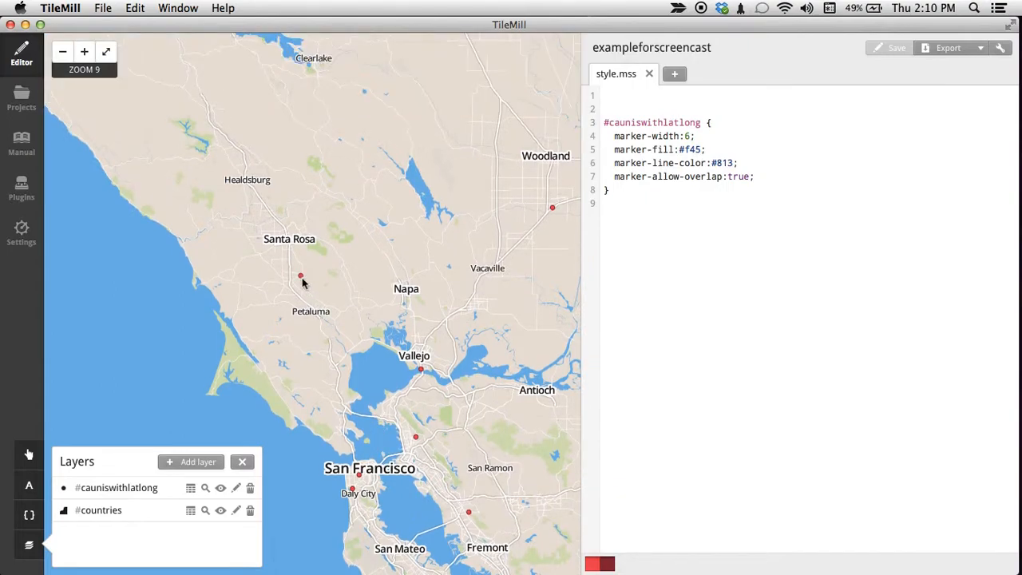
left_click_drag(358, 319, 317, 199)
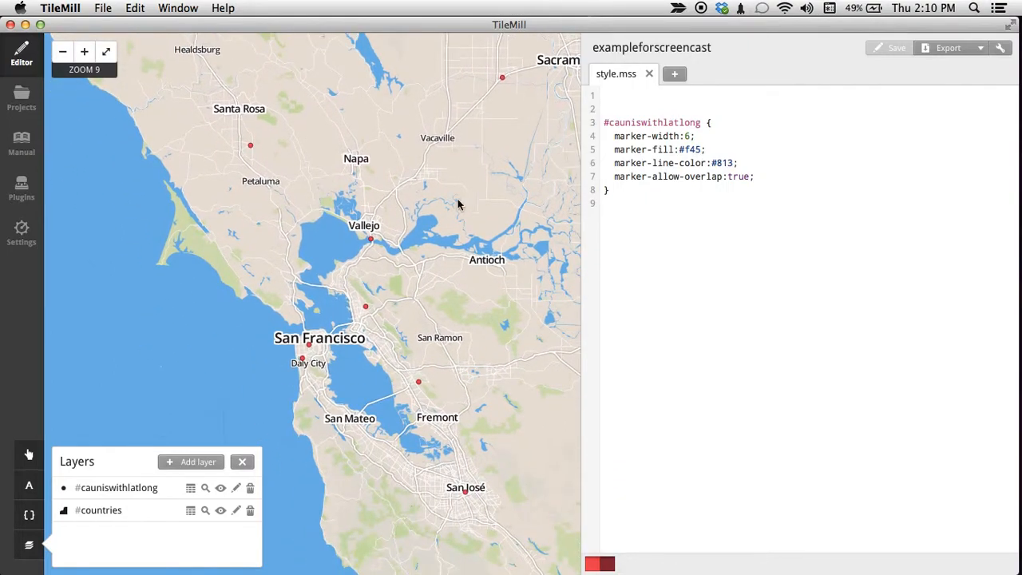
left_click_drag(458, 206, 401, 259)
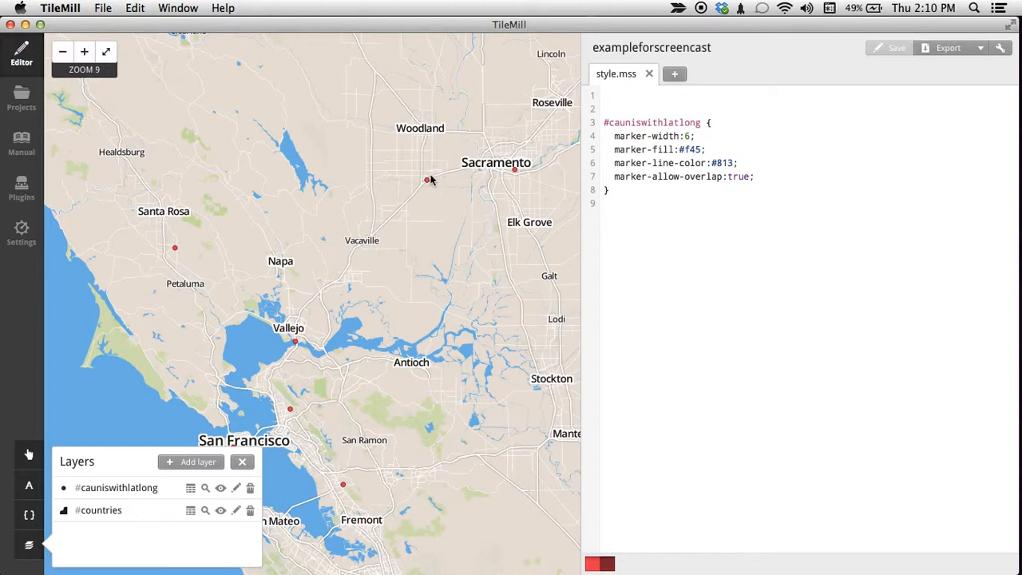
left_click_drag(354, 460, 383, 114)
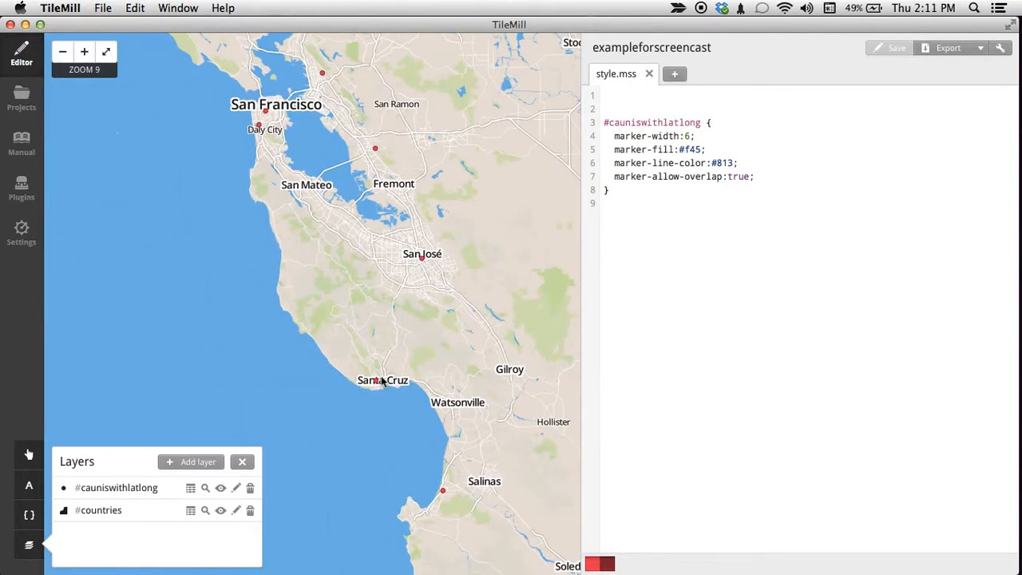
Examine the position of the university marker at the University of California Santa Cruz at close zoom.
left_click_drag(380, 387, 390, 377)
scroll(390, 377, "up", 2)
scroll(390, 375, "up", 2)
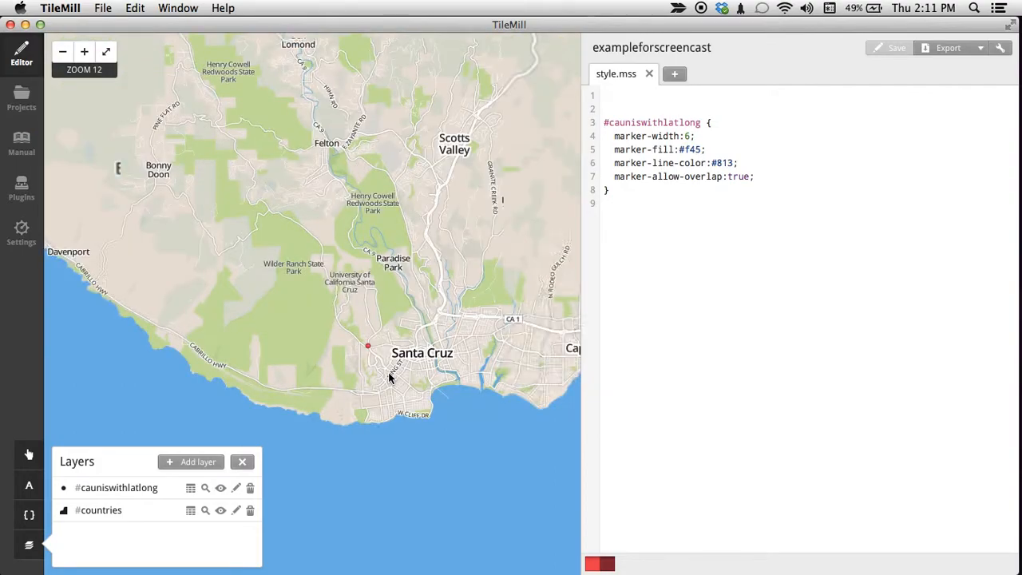
scroll(370, 373, "up", 1)
left_click_drag(357, 290, 398, 332)
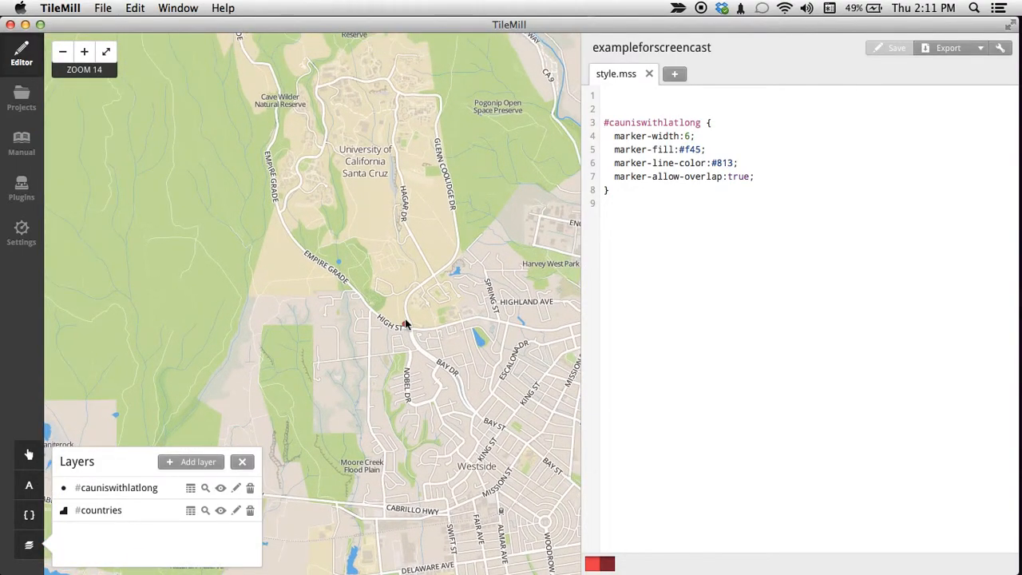
scroll(408, 326, "up", 1)
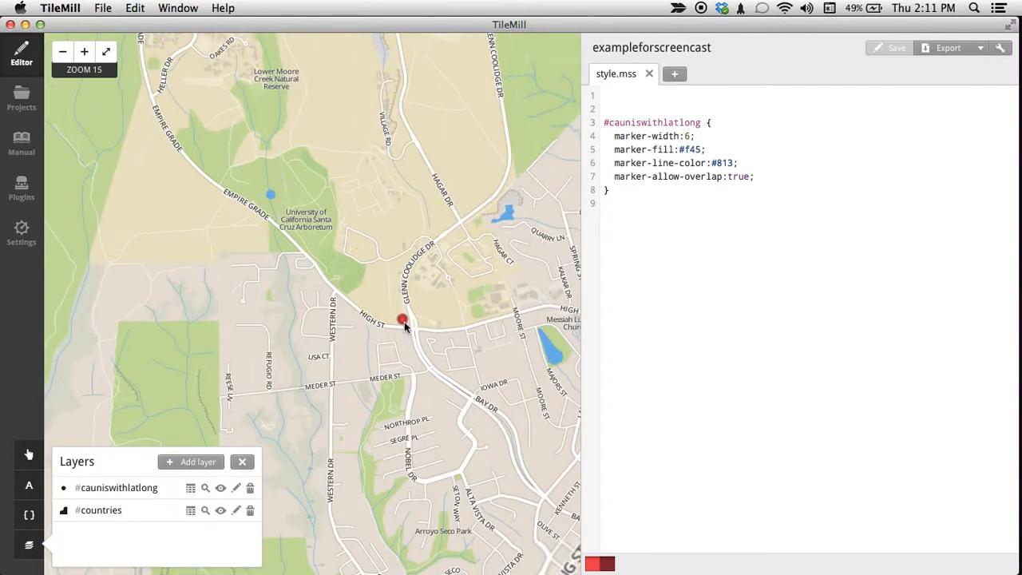
scroll(408, 324, "up", 1)
scroll(408, 323, "down", 1)
scroll(408, 332, "down", 1)
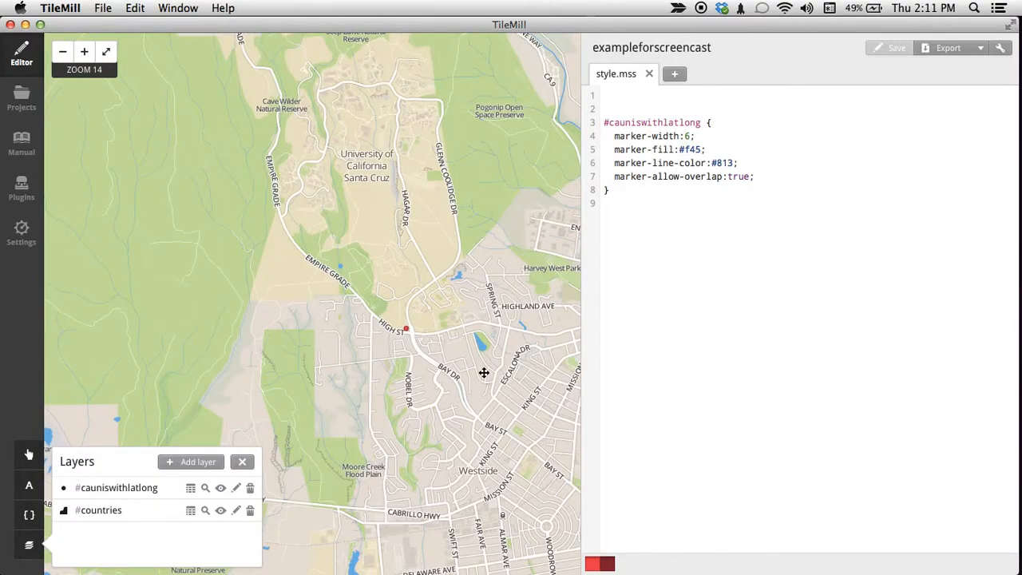
Examine the reference layer's street and park detail around Santa Cruz, from Live Oak to Wilder Ranch State Park.
mouse_move(475, 337)
left_mouse_down()
mouse_move(418, 237)
mouse_move(350, 284)
mouse_move(286, 295)
left_mouse_up()
scroll(432, 272, "down", 1)
left_click_drag(417, 246, 264, 223)
left_click_drag(360, 277, 456, 319)
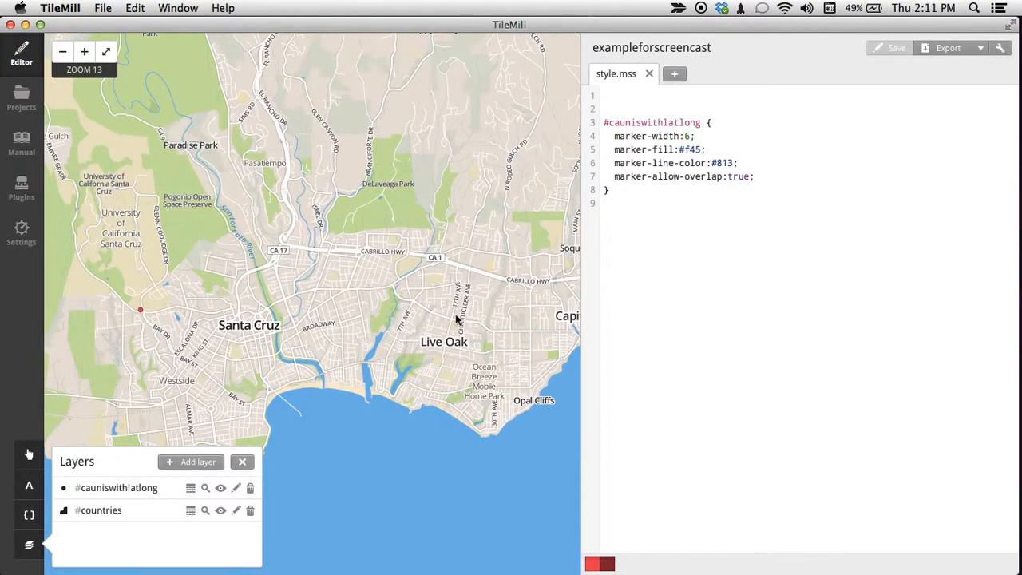
left_click_drag(322, 322, 559, 328)
left_click_drag(395, 359, 460, 335)
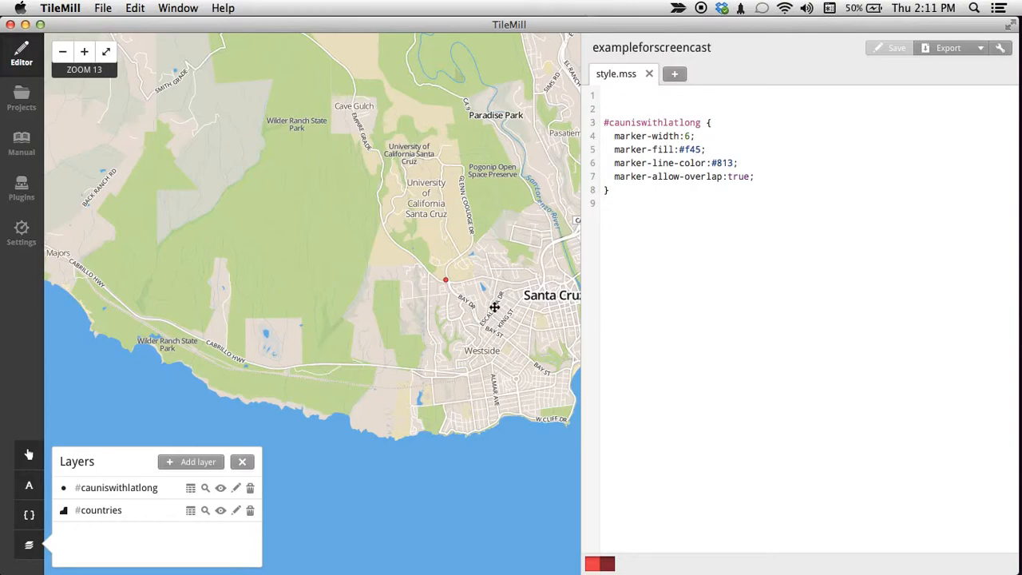
left_click_drag(472, 301, 443, 304)
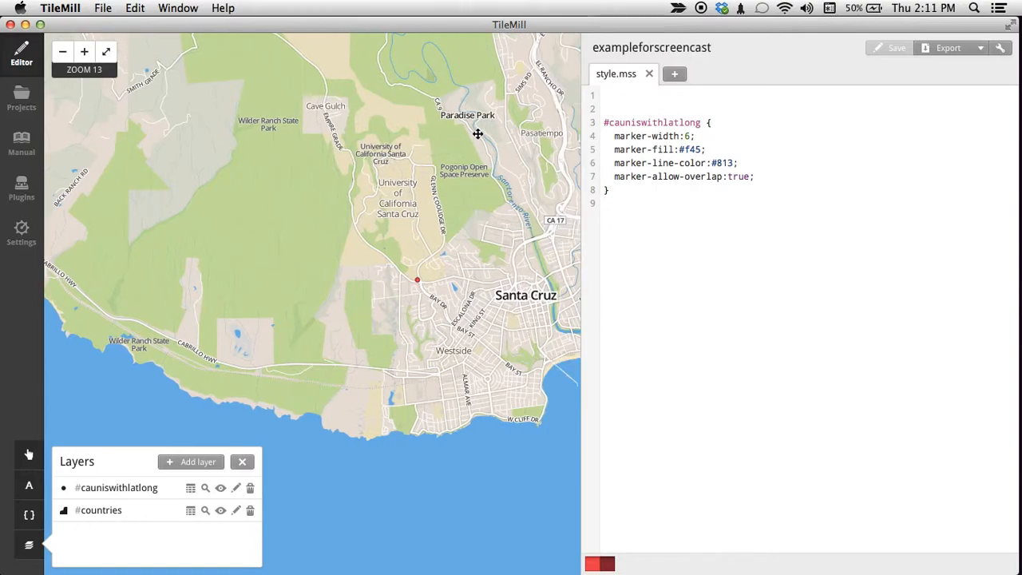
scroll(474, 212, "down", 3)
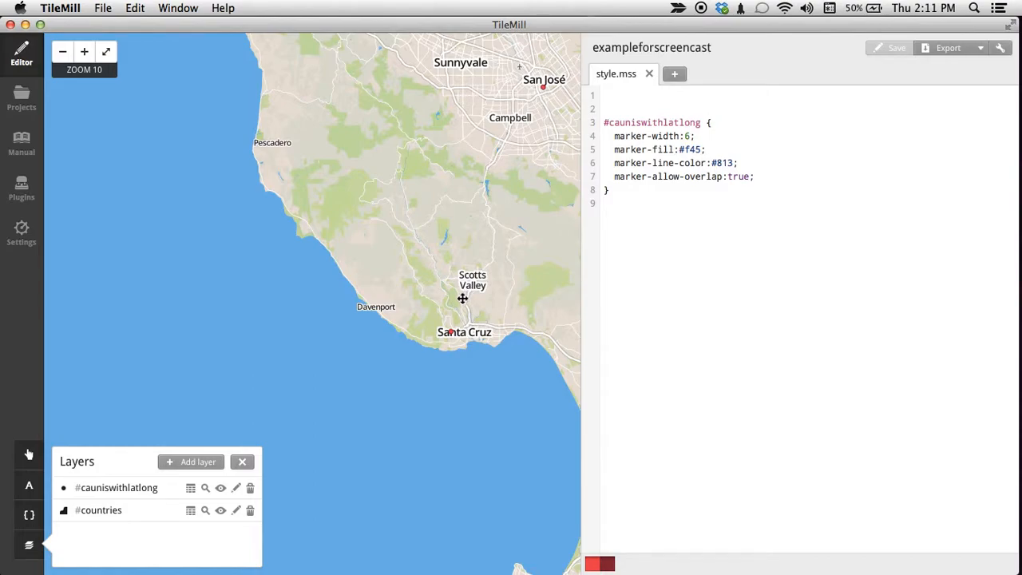
Set cauniswithlatlong as the layer supplying interaction data for the Teaser template.
left_click_drag(486, 284, 431, 289)
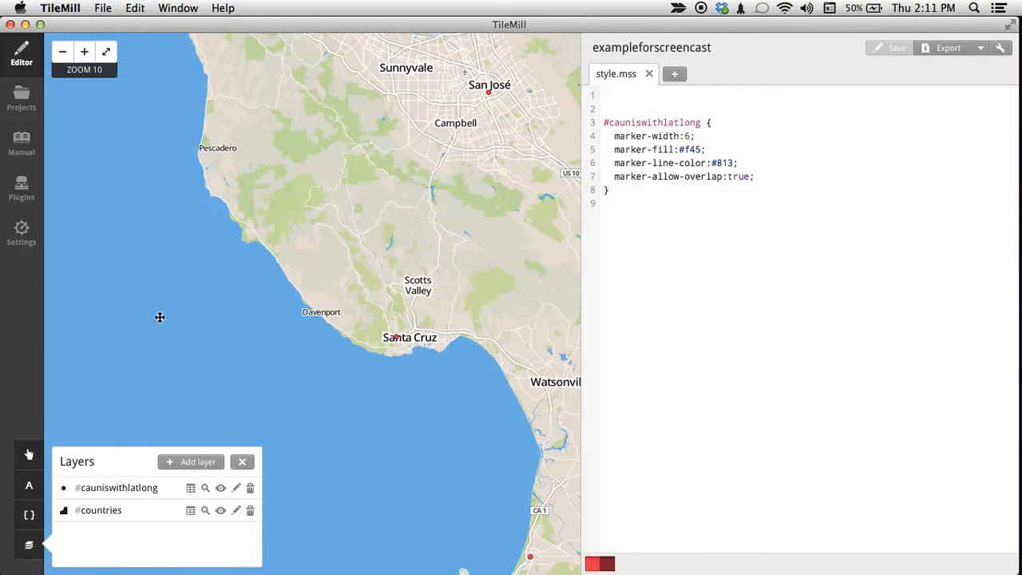
left_click(30, 457)
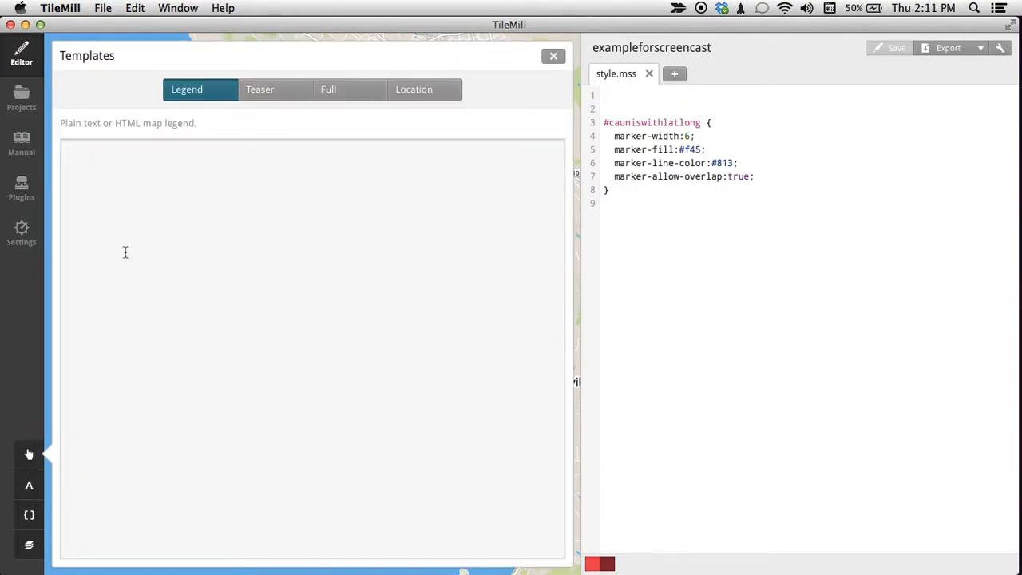
left_click(264, 94)
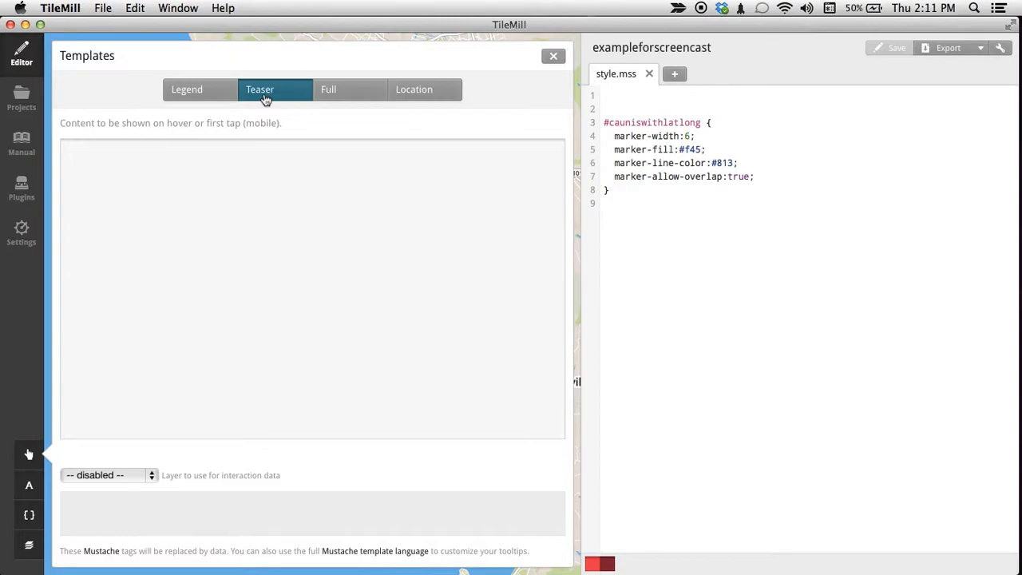
left_click(150, 475)
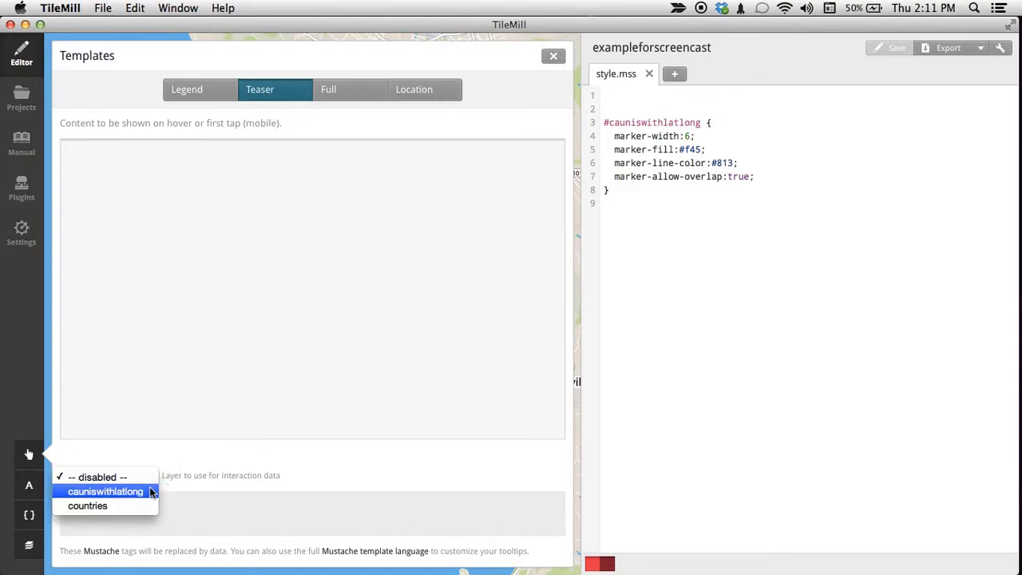
left_click(120, 494)
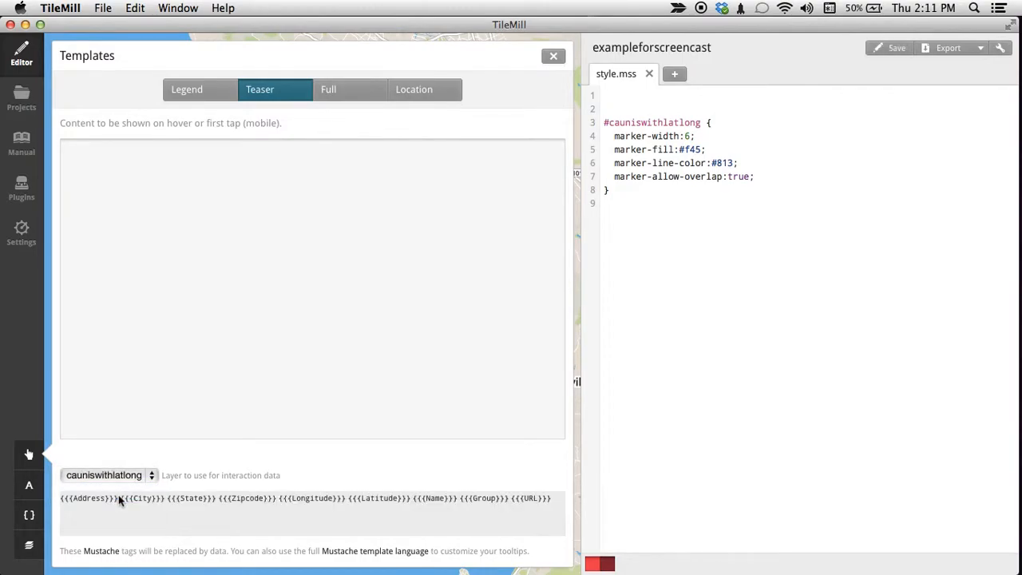
triple_click(64, 499)
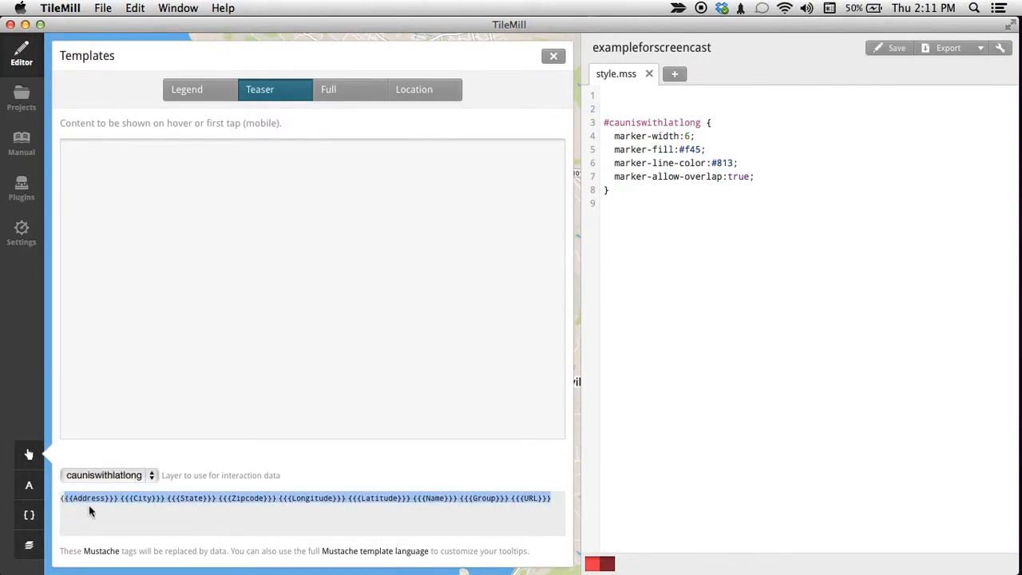
left_click(139, 520)
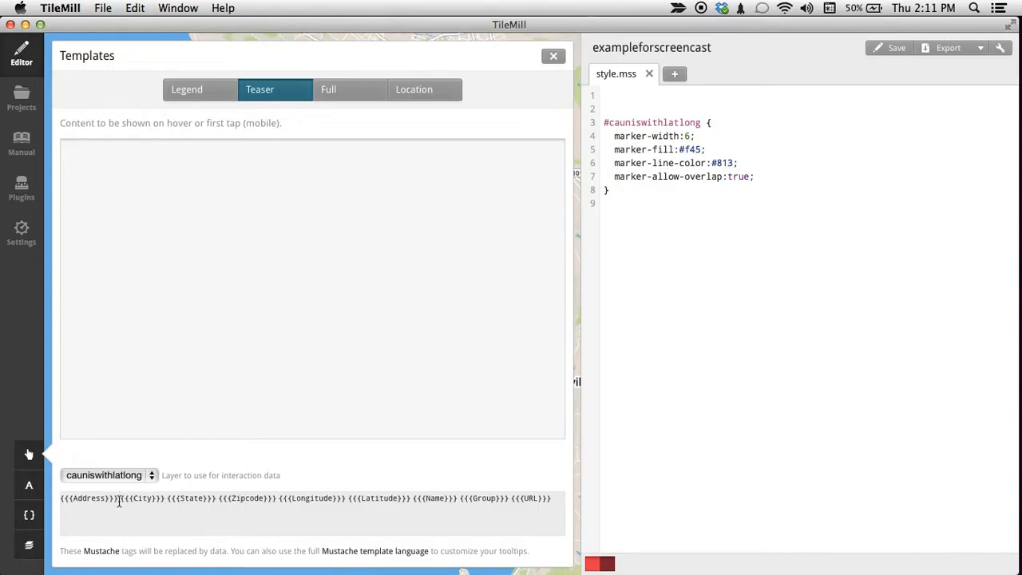
left_click_drag(119, 499, 64, 497)
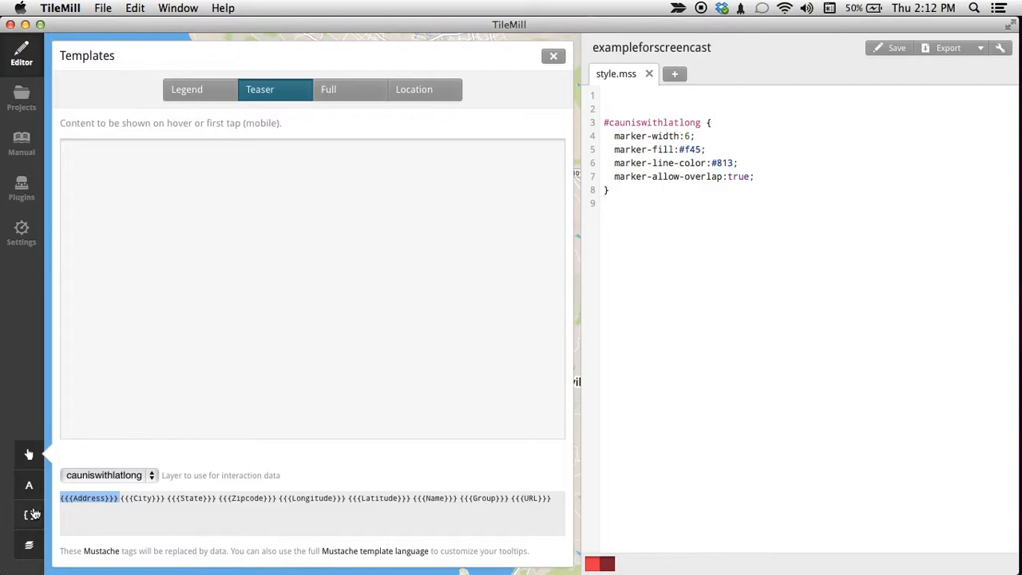
Examine the feature table of the cauniswithlatlong layer across its columns, from Address to URL.
left_click(29, 547)
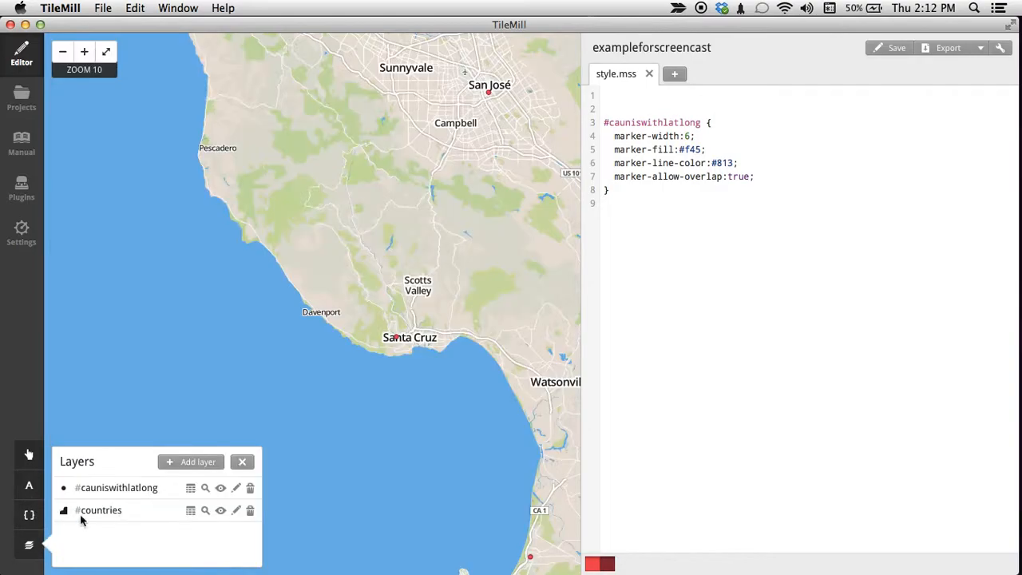
left_click(191, 487)
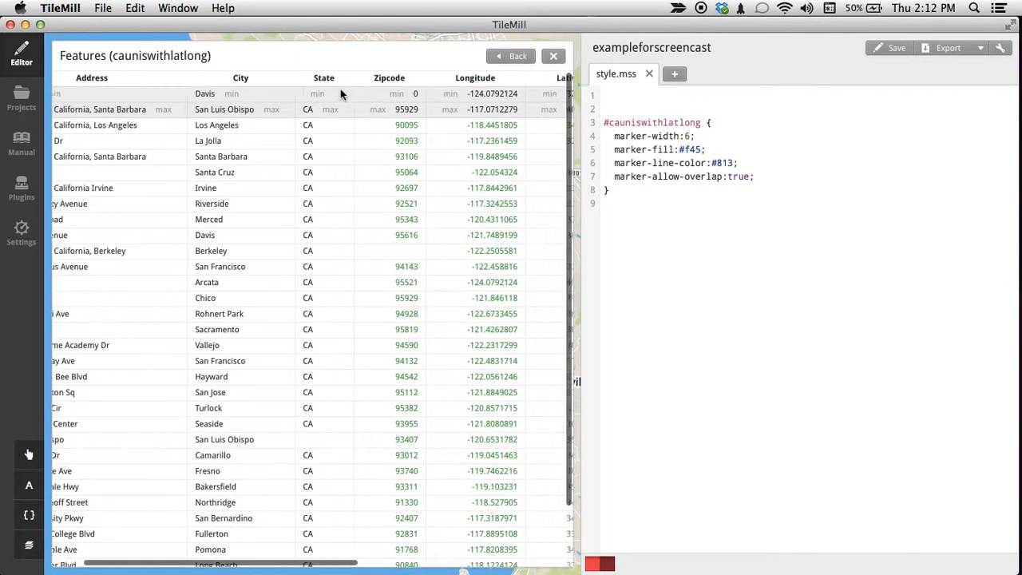
scroll(340, 90, "right", 4)
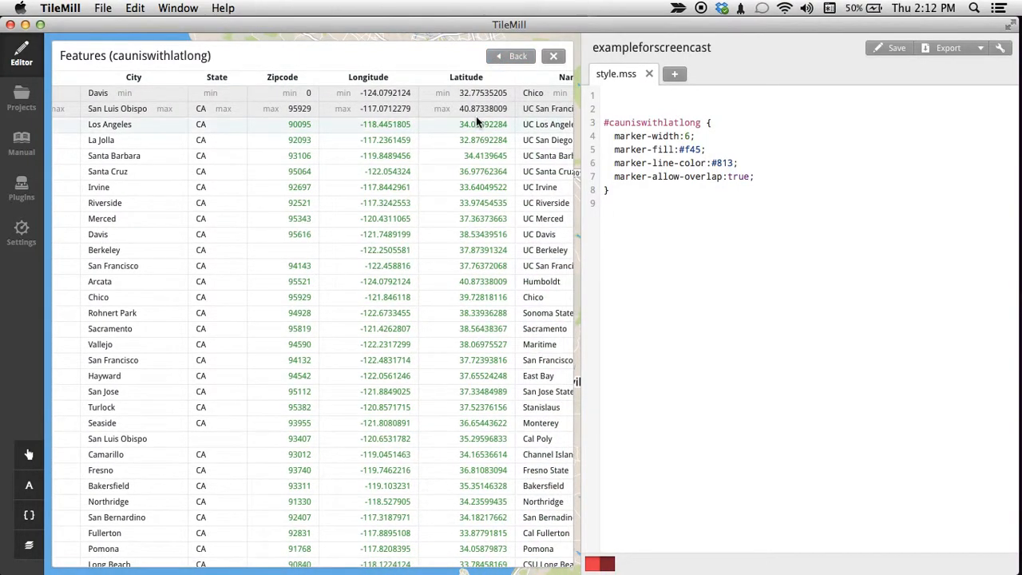
scroll(476, 116, "right", 6)
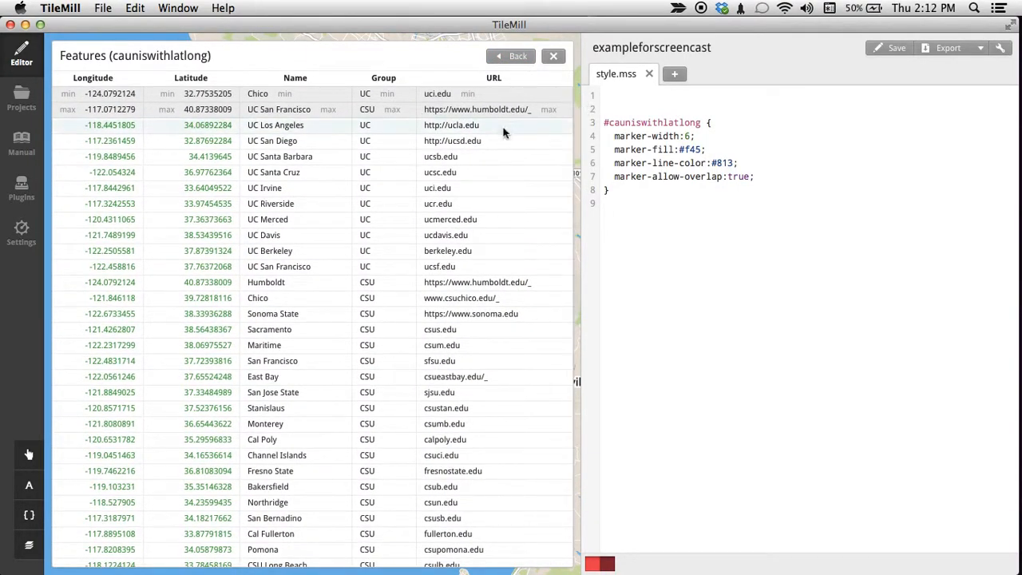
scroll(488, 130, "left", 8)
scroll(488, 132, "left", 2)
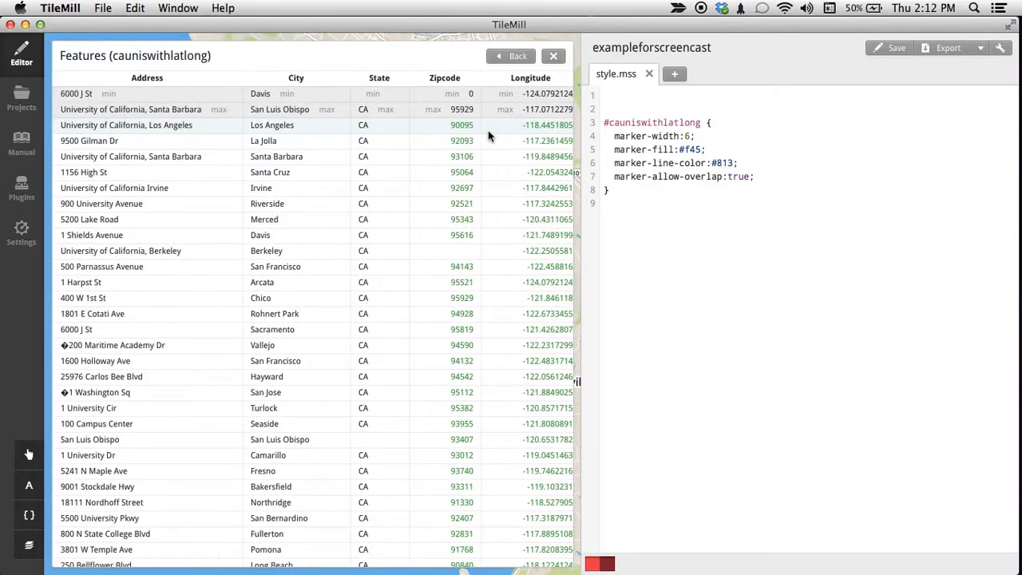
scroll(488, 132, "right", 5)
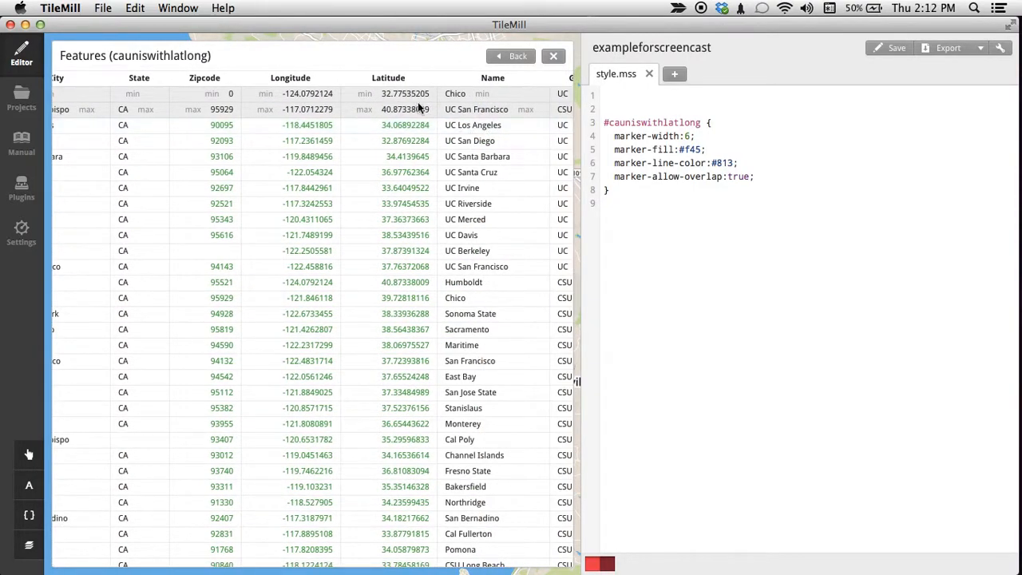
scroll(140, 116, "left", 3)
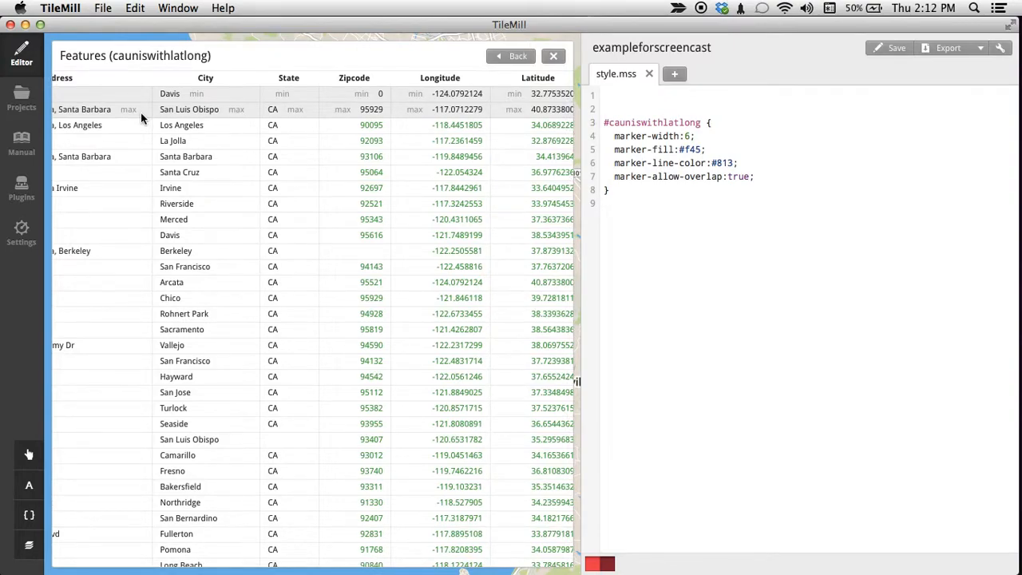
Switch to KMLCSV Converter, load BatchGeo.kml and inspect the details of the Chico marker on its map.
key("alt+space")
type("km")
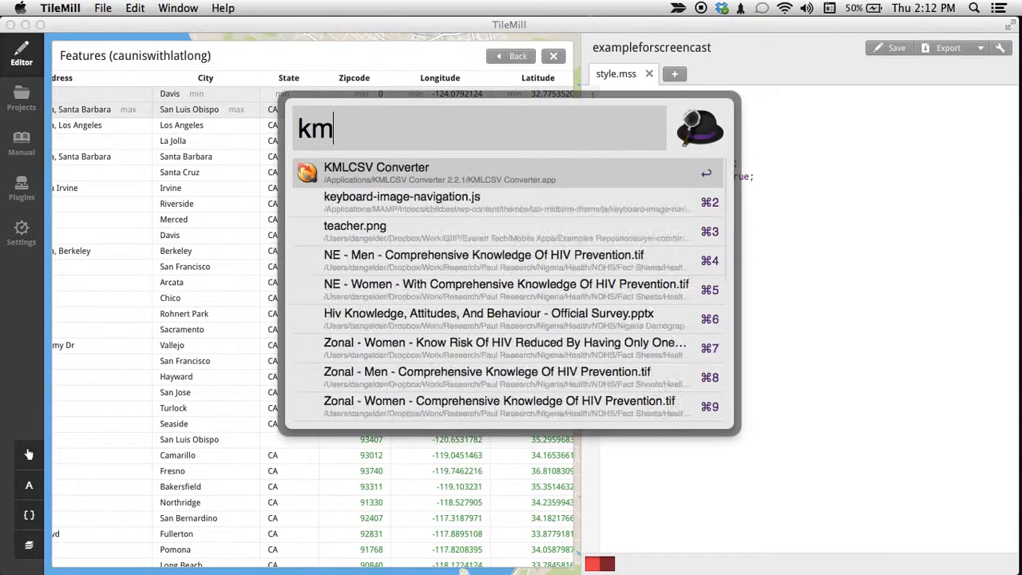
key("Return")
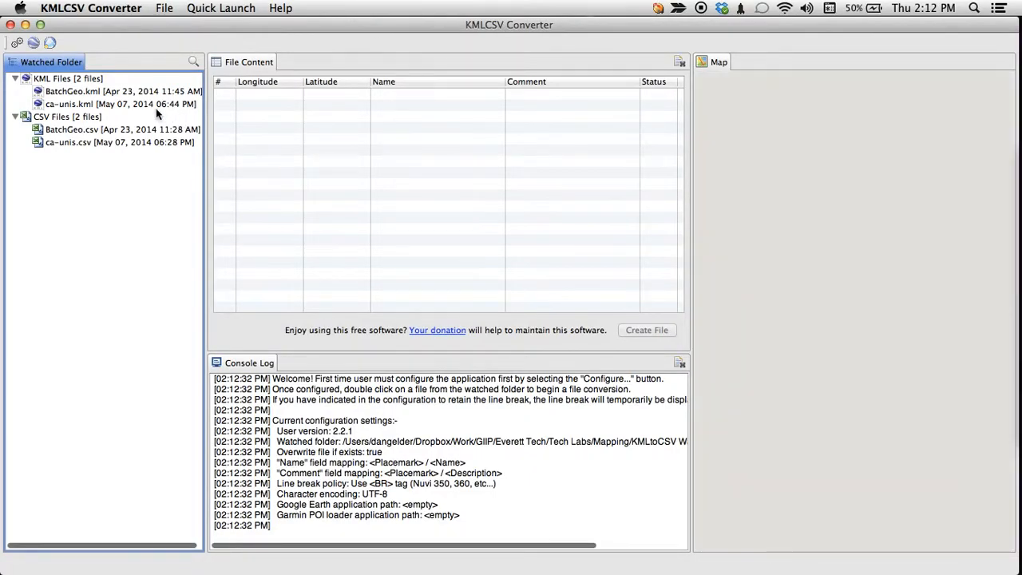
double_click(115, 92)
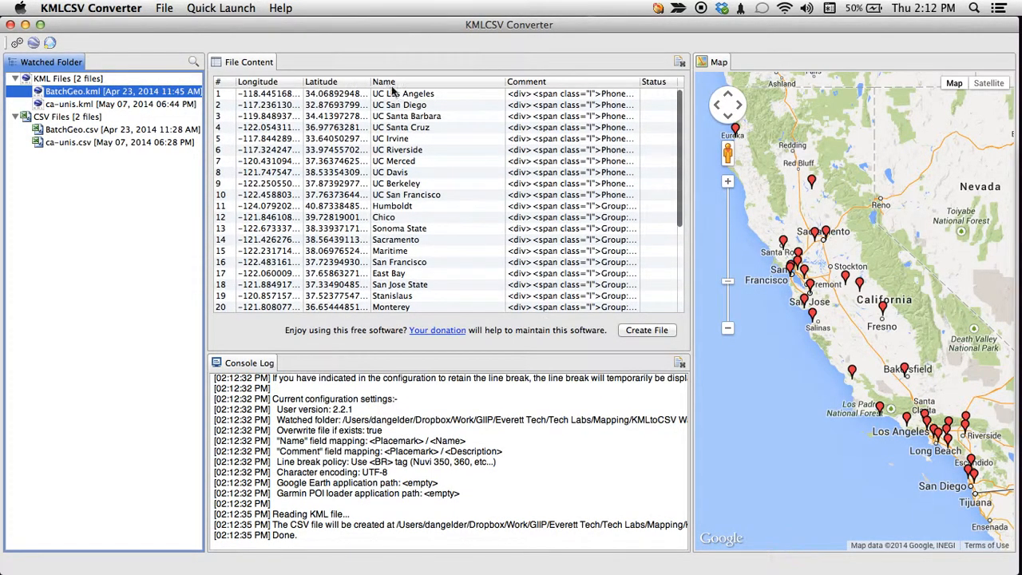
left_click(615, 104)
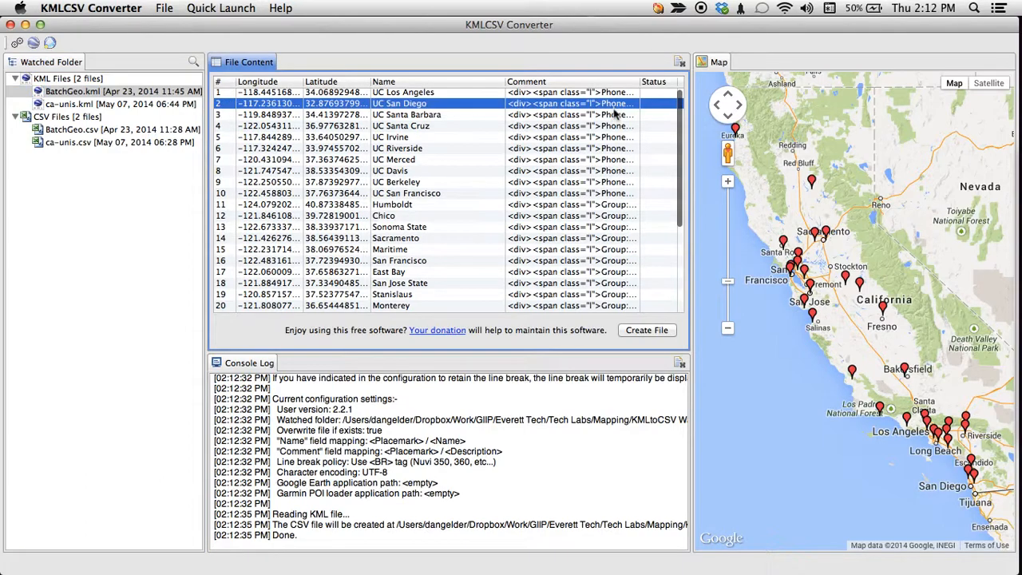
left_click(813, 186)
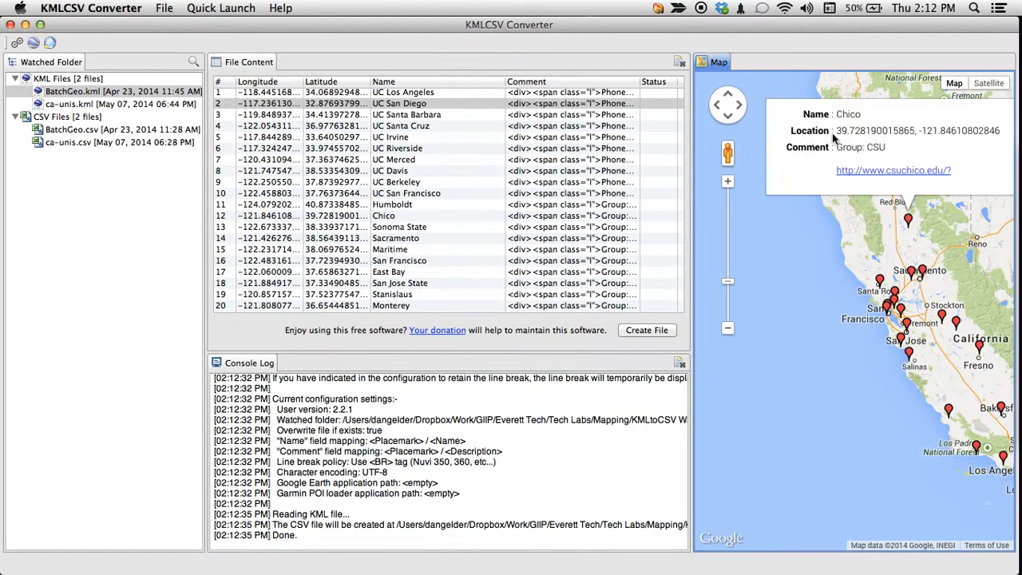
Return to TileMill, review the cauniswithlatlong feature columns through to URL, and close the feature table.
key("super+Tab")
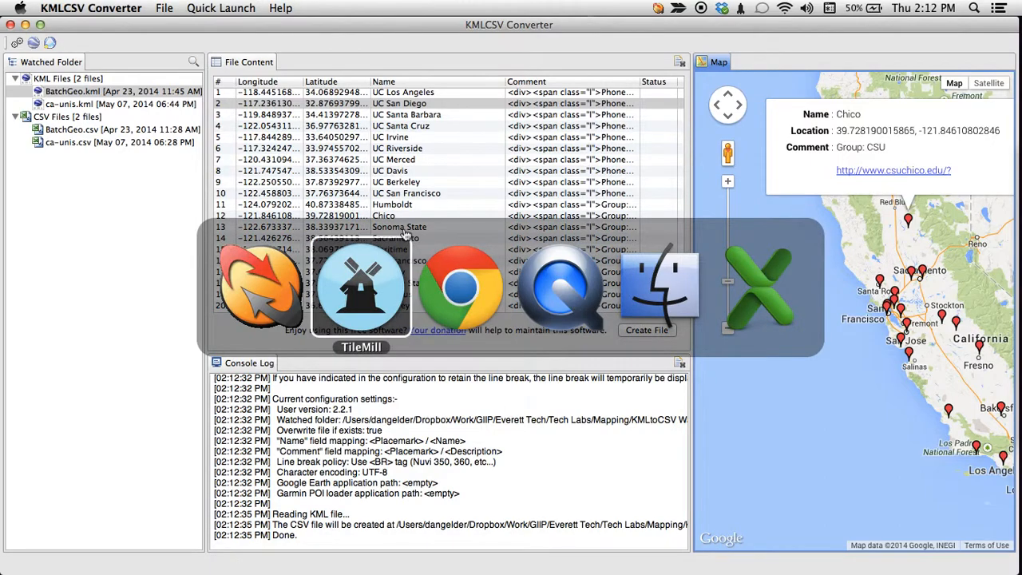
scroll(177, 105, "left", 5)
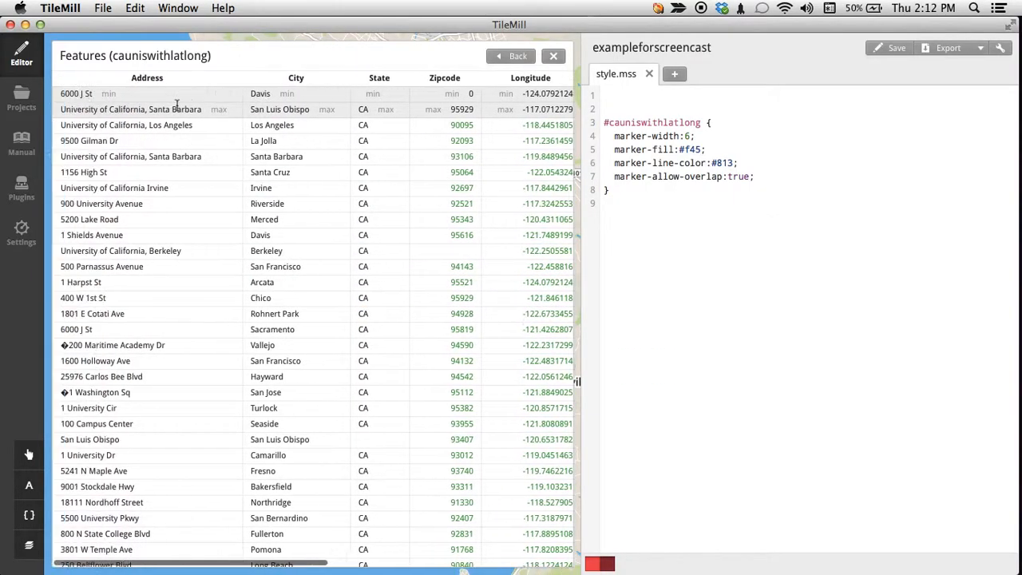
scroll(170, 78, "right", 10)
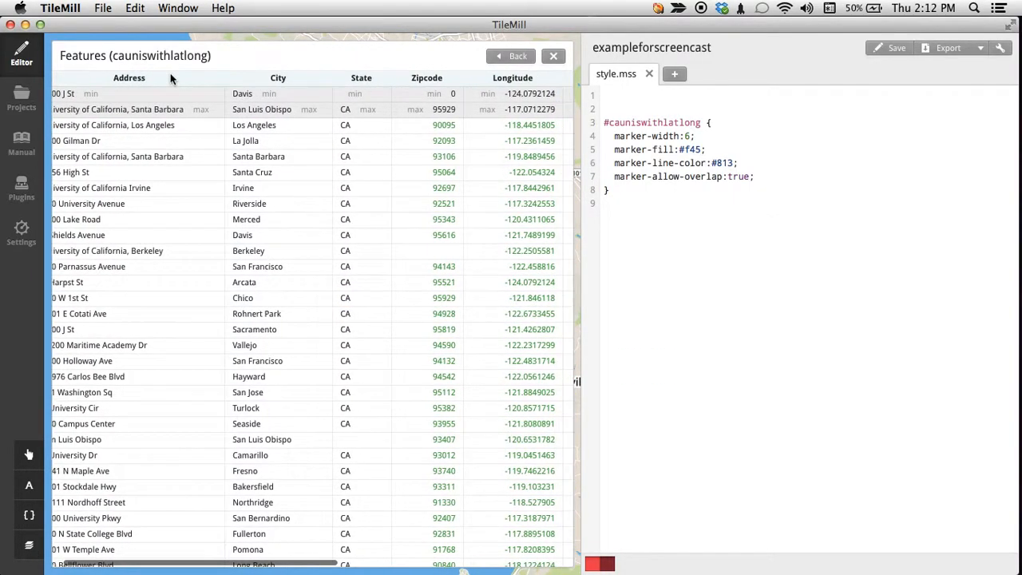
scroll(170, 78, "down", 1)
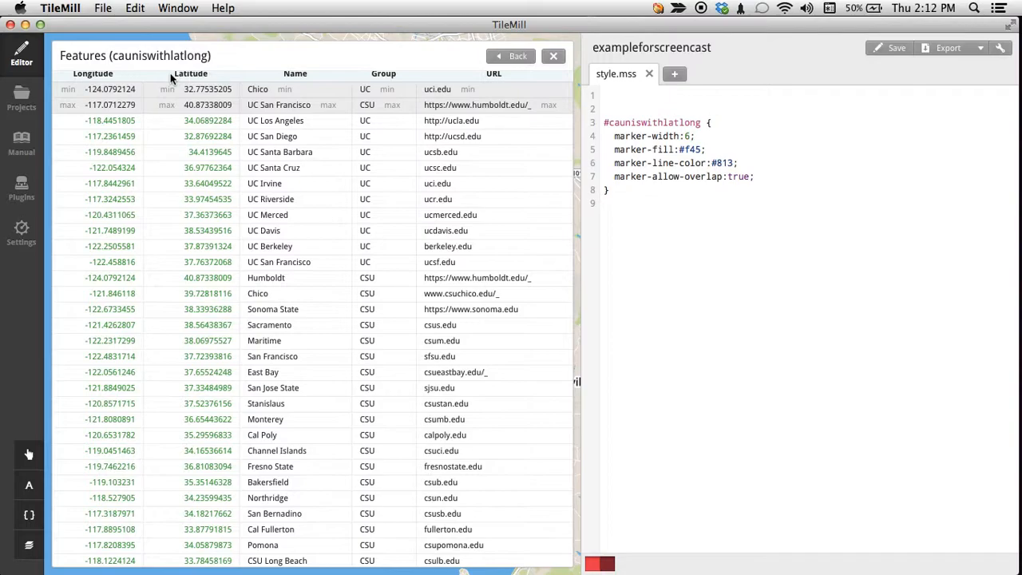
left_click(553, 56)
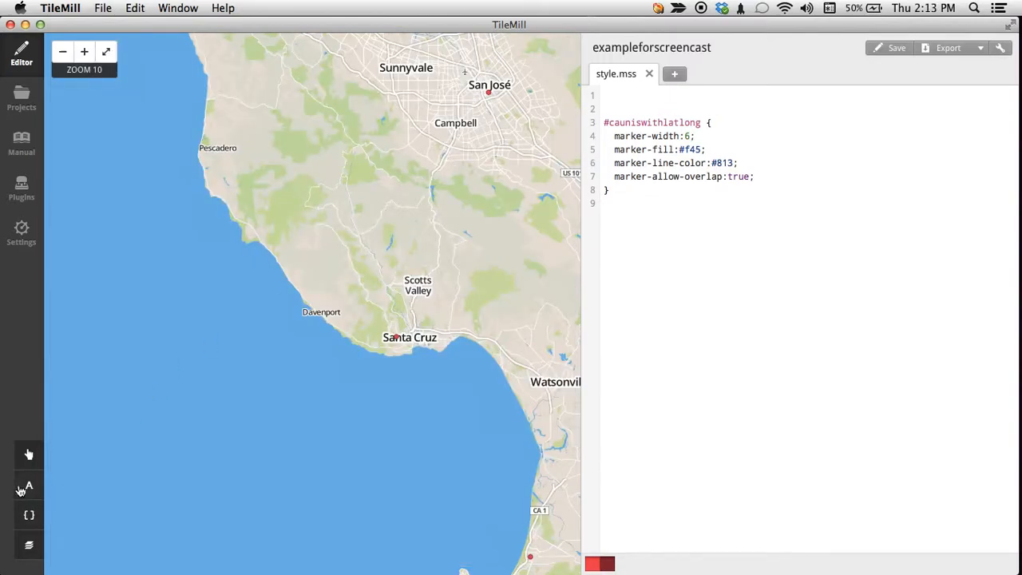
Fill the Teaser template with all the layer's Mustache tags, from {{{Address}}} to {{{URL}}}, and save the project.
left_click(27, 457)
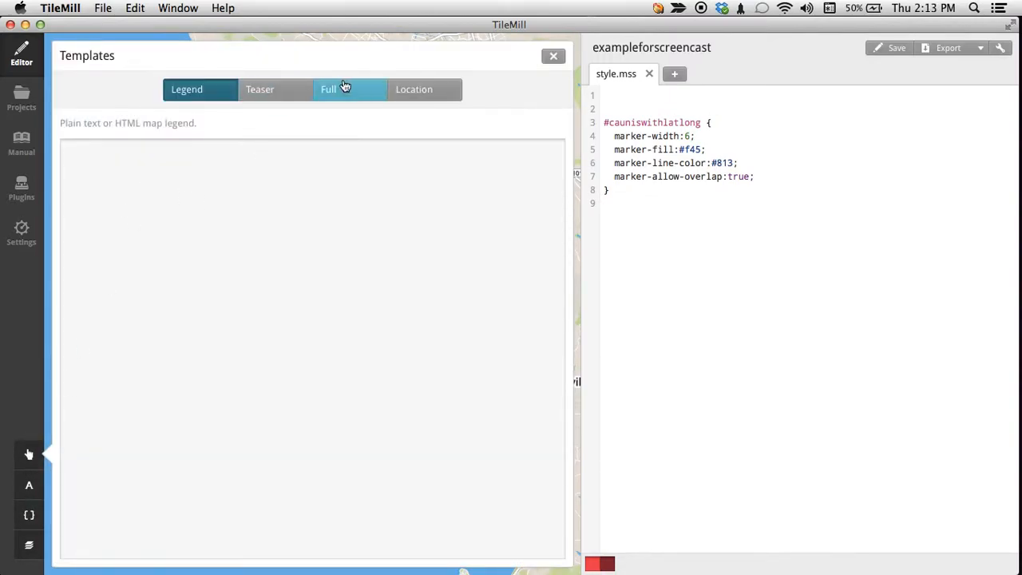
left_click(282, 92)
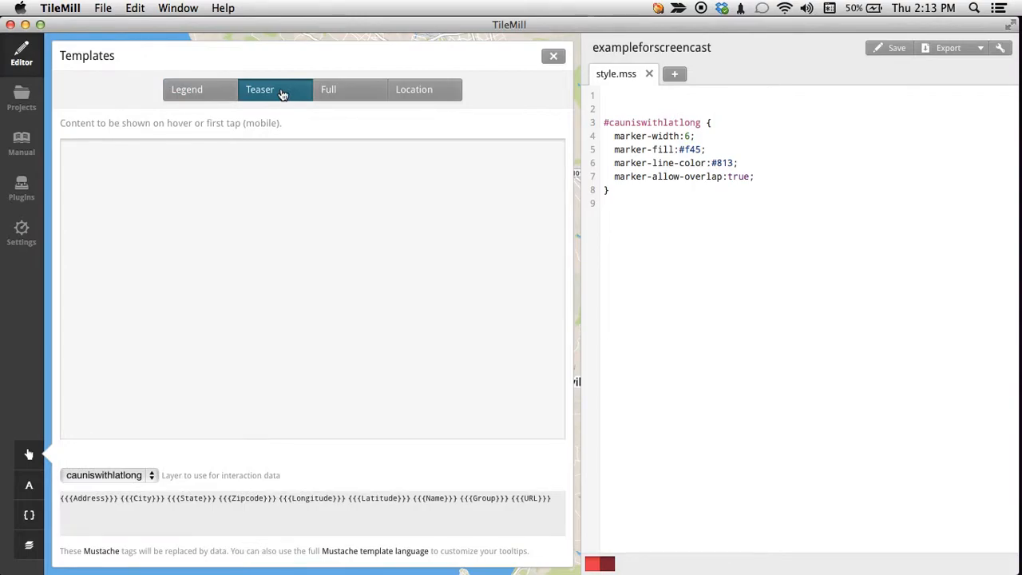
left_click(282, 187)
left_click_drag(141, 508, 62, 501)
key("cmd+c")
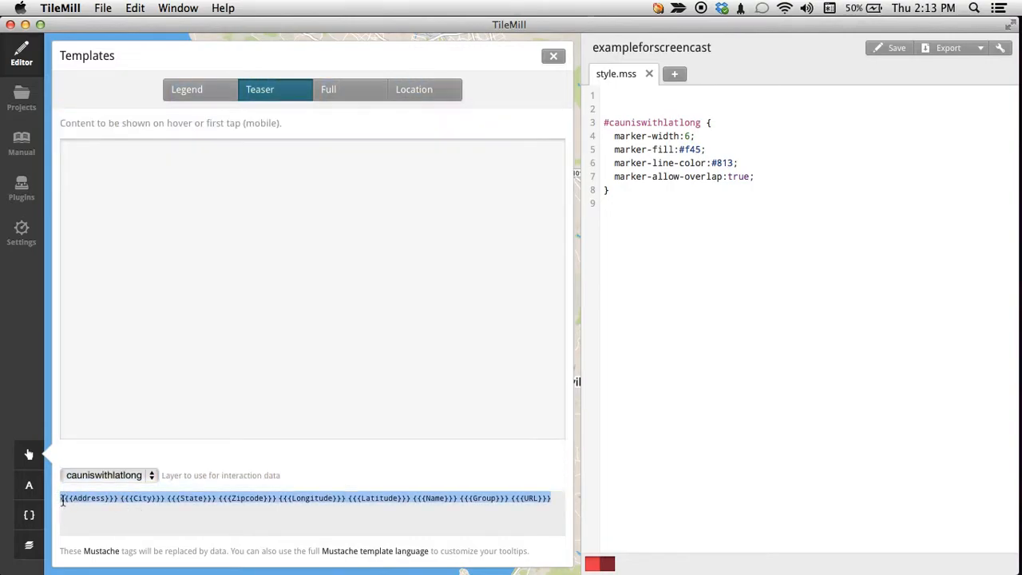
left_click(192, 361)
key("cmd+v")
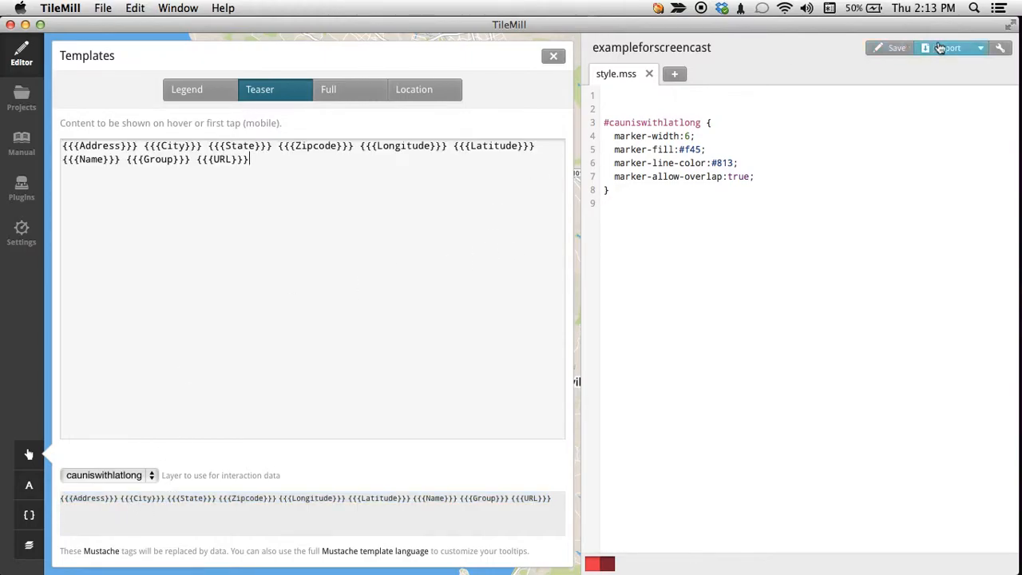
left_click(896, 48)
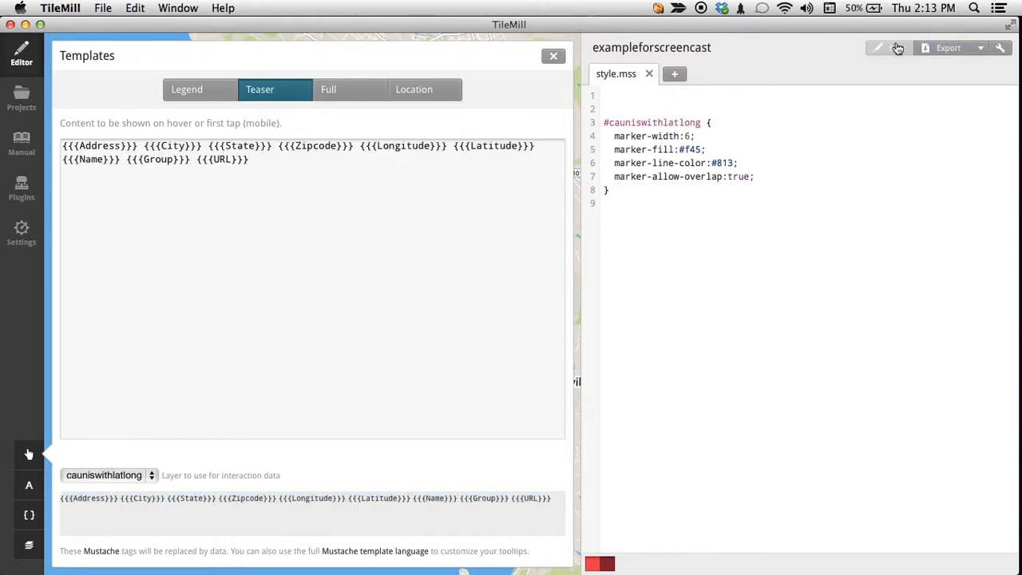
left_click(558, 62)
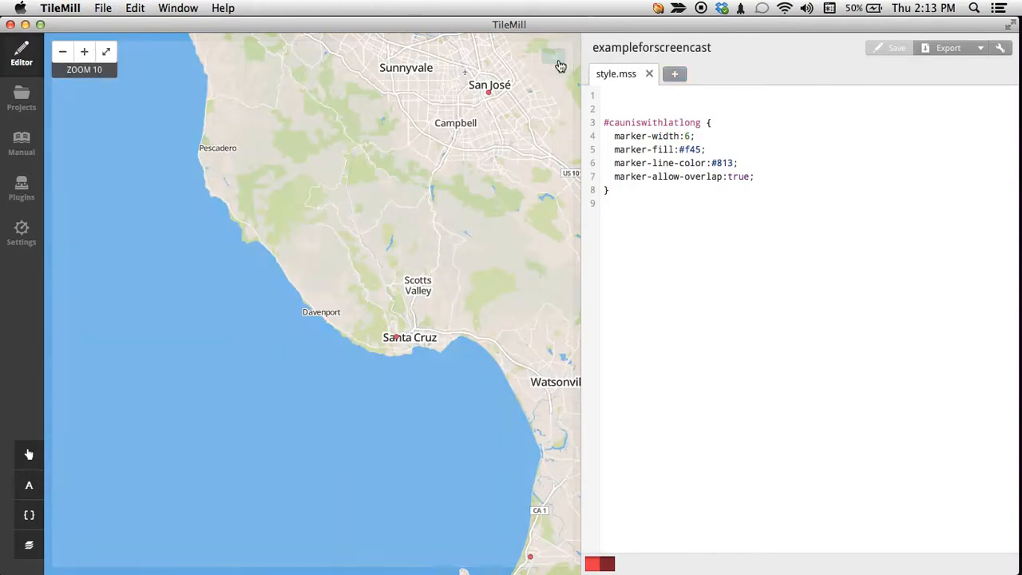
mouse_move(401, 342)
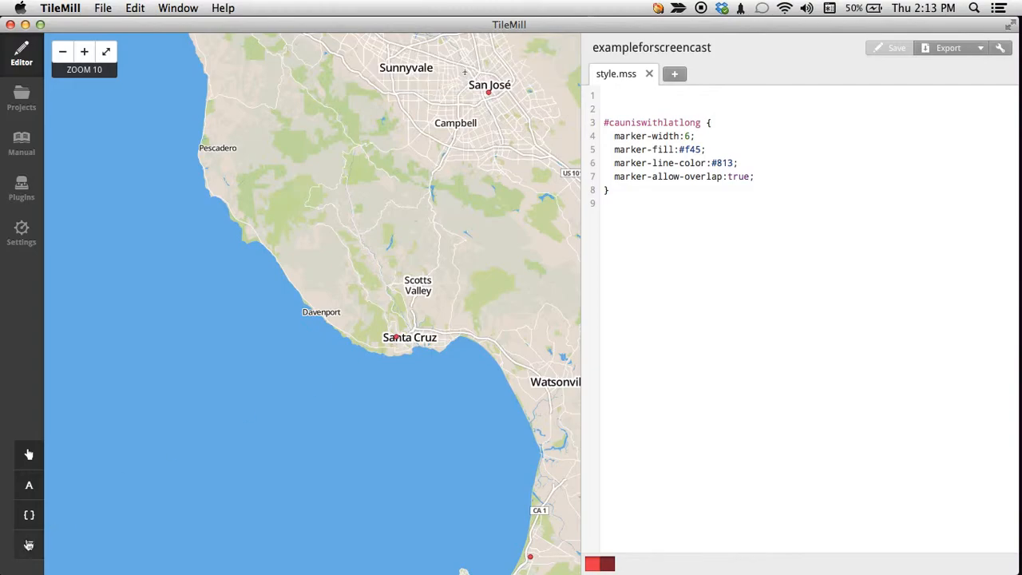
Replace the Teaser template's content with only the {{{Name}}} tag and save the project.
left_click(30, 456)
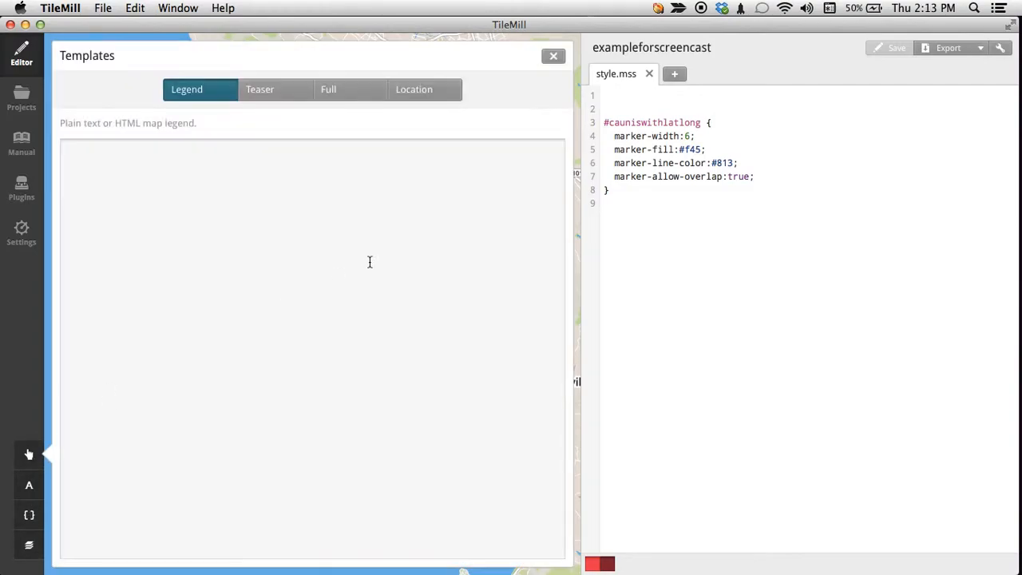
left_click(260, 96)
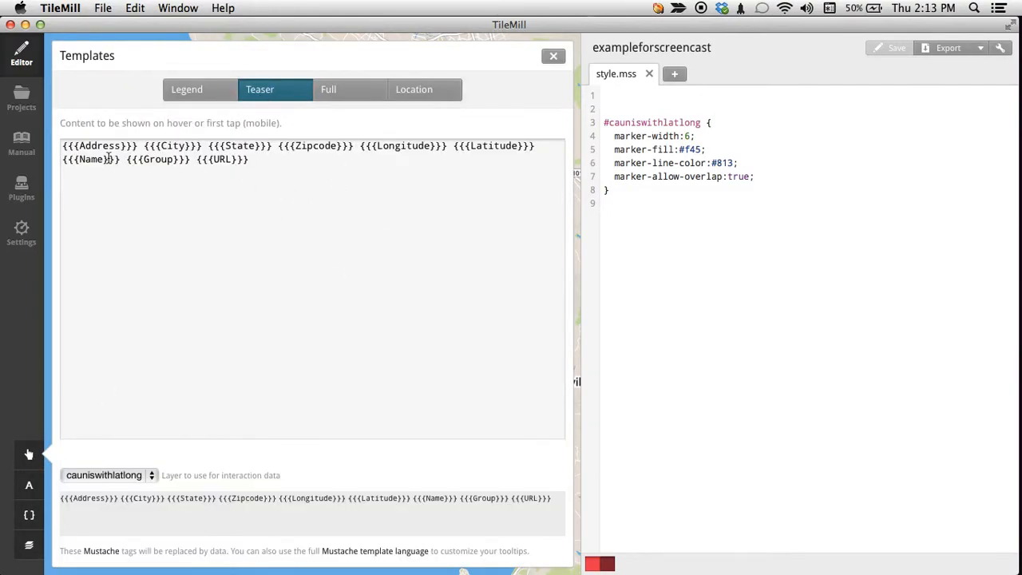
left_click_drag(63, 146, 378, 152)
left_click(424, 170)
key("super+a")
key("BackSpace")
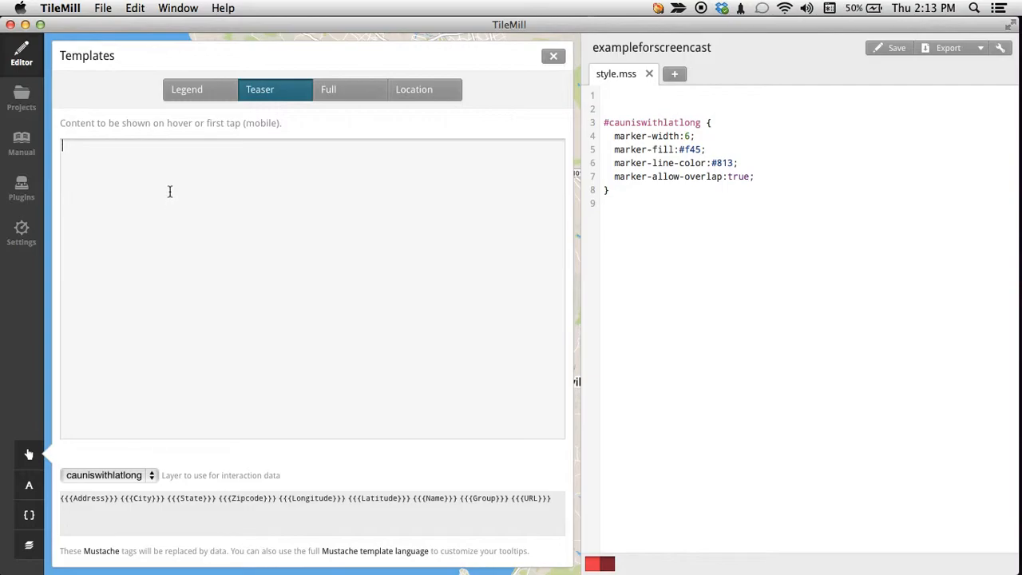
left_click_drag(458, 499, 417, 500)
key("super+c")
left_click(335, 365)
key("super+v")
key("super+s")
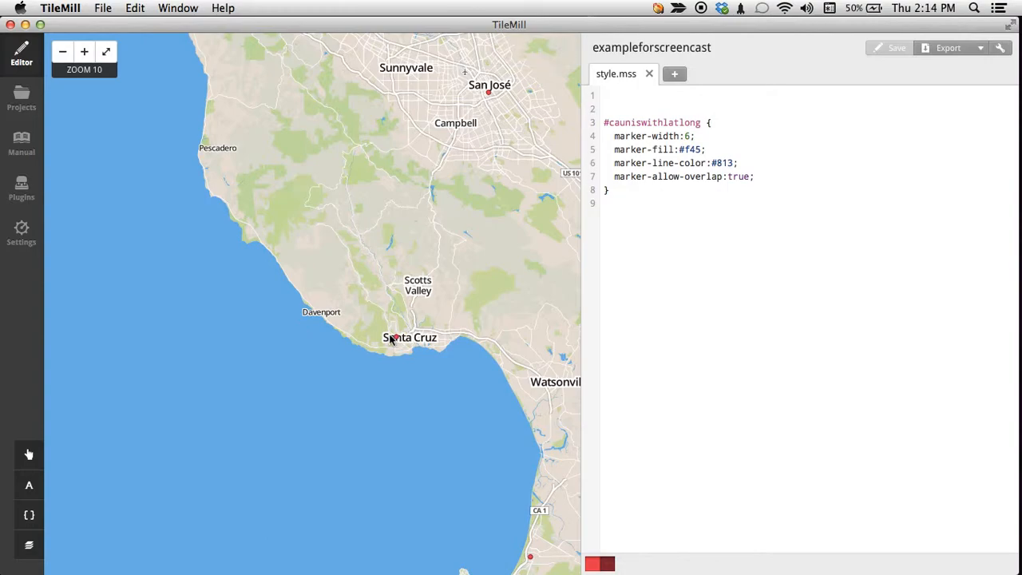
Add the {{{Zipcode}}} tag after {{{Name}}} in the Teaser template and save the project.
left_click(29, 454)
left_click(273, 94)
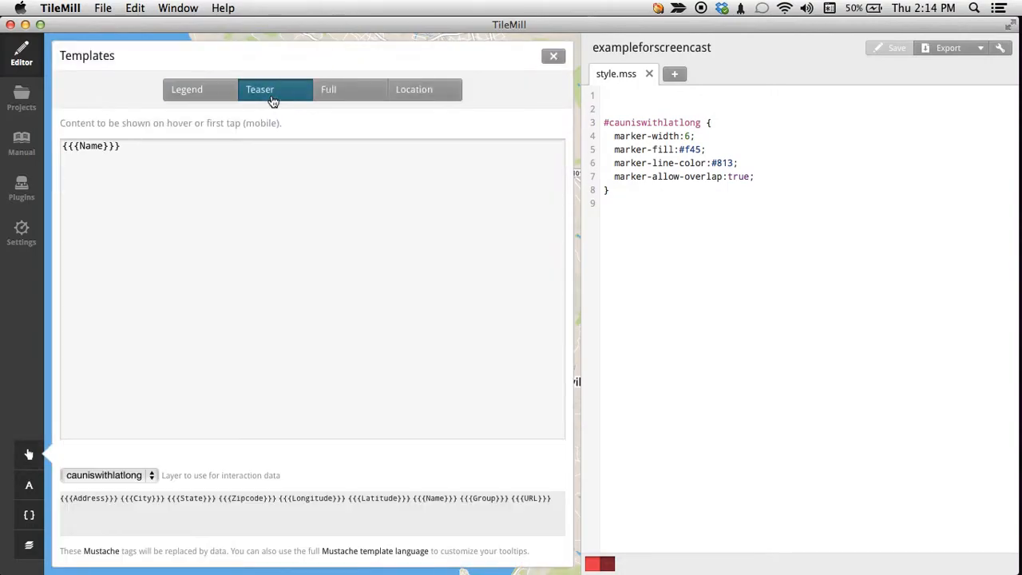
left_click(296, 153)
left_click(296, 152)
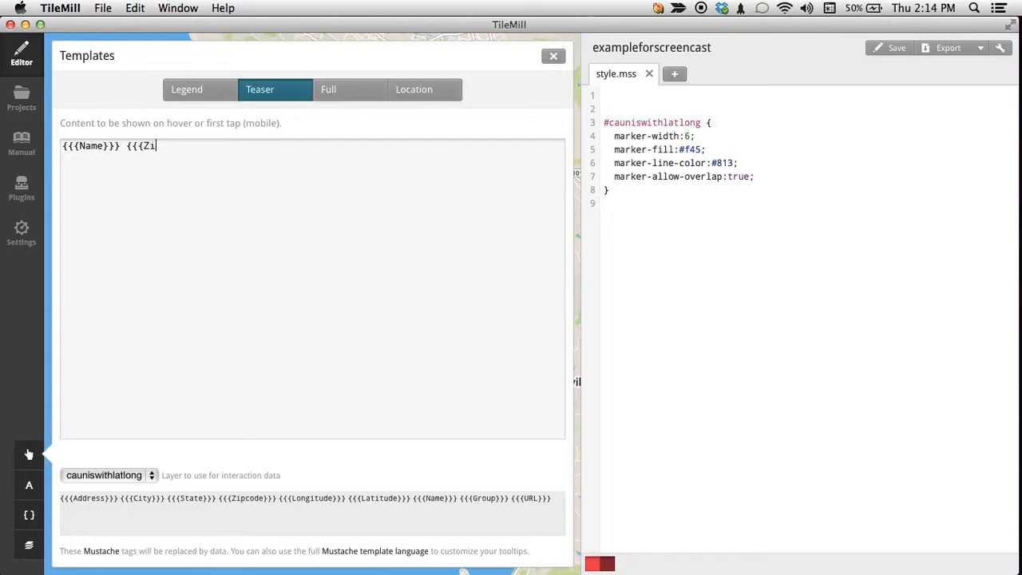
type("code}}}")
key("super+s")
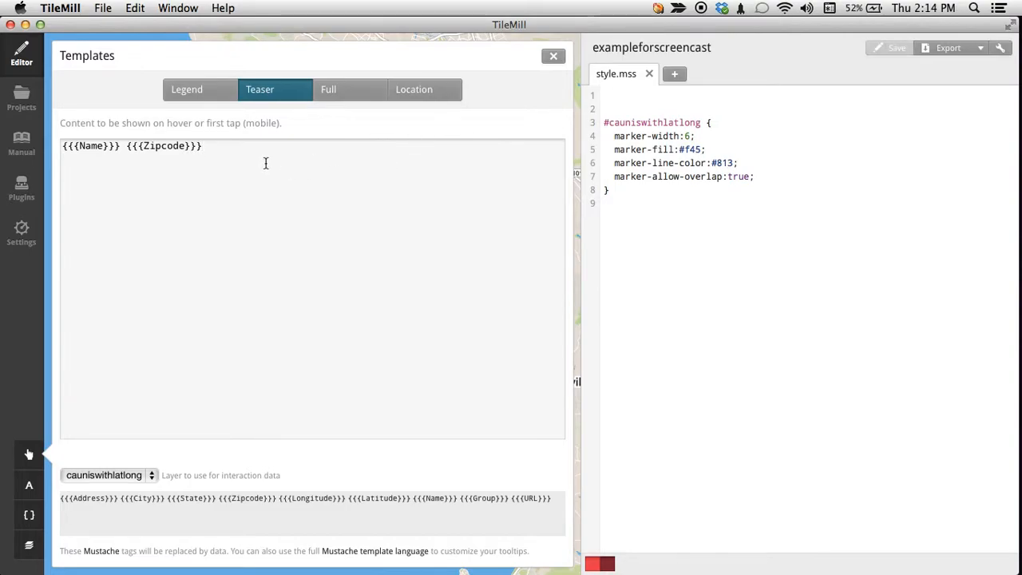
Retype the last closing brace of the Teaser's {{{Zipcode}}} tag, save the project again and close the templates.
double_click(164, 146)
left_click(204, 146)
key("BackSpace")
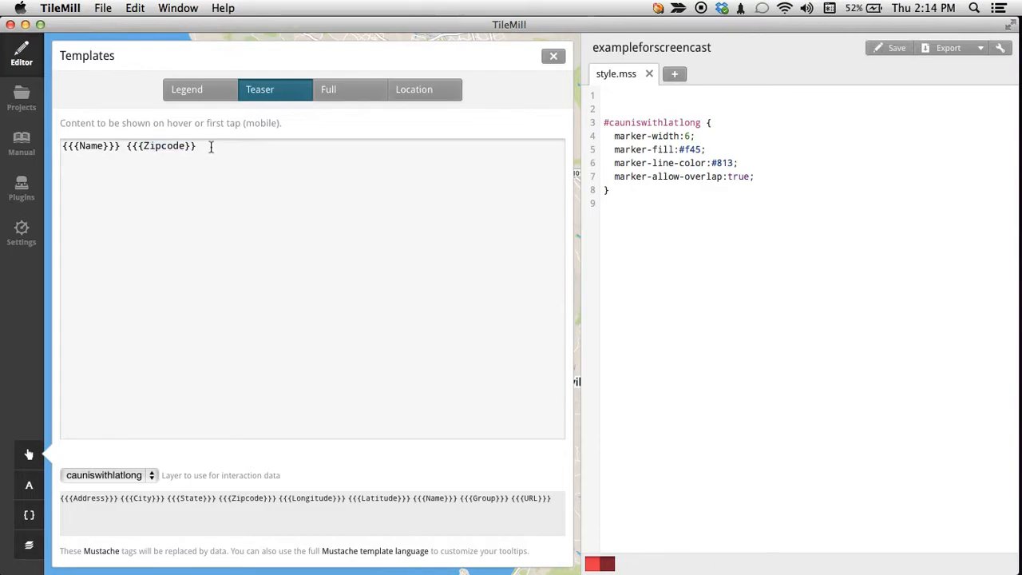
type("}")
left_click(893, 49)
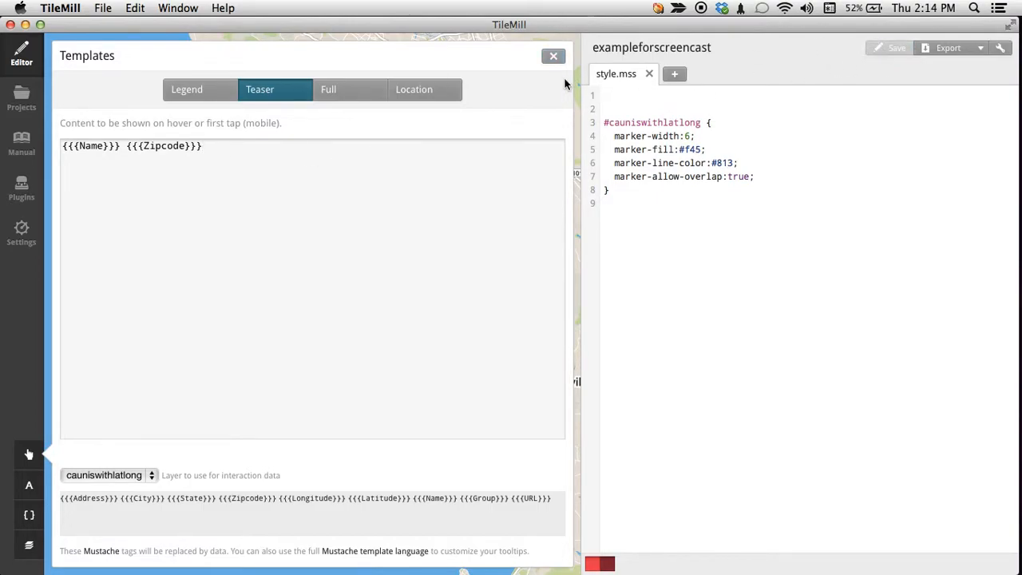
left_click(553, 57)
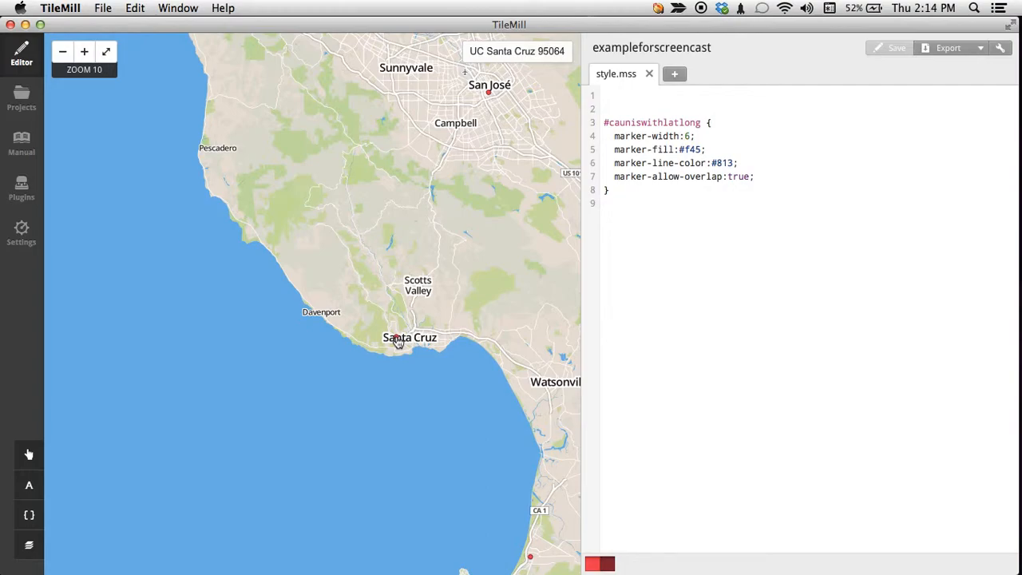
Move the {{{Zipcode}}} tag to its own line below {{{Name}}} in the Teaser template and close the templates.
left_click(28, 454)
left_click(278, 95)
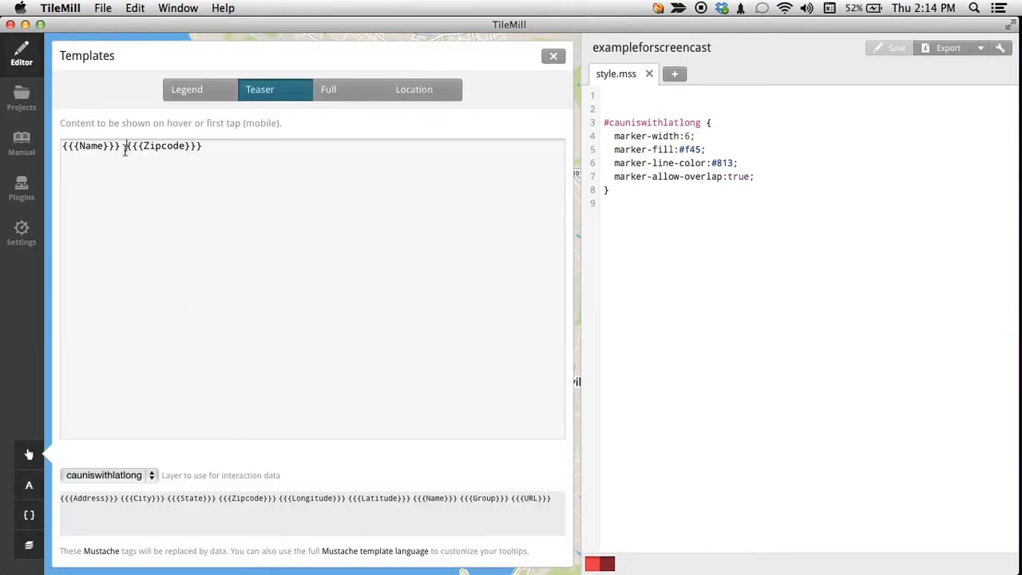
left_click(127, 146)
key("Return")
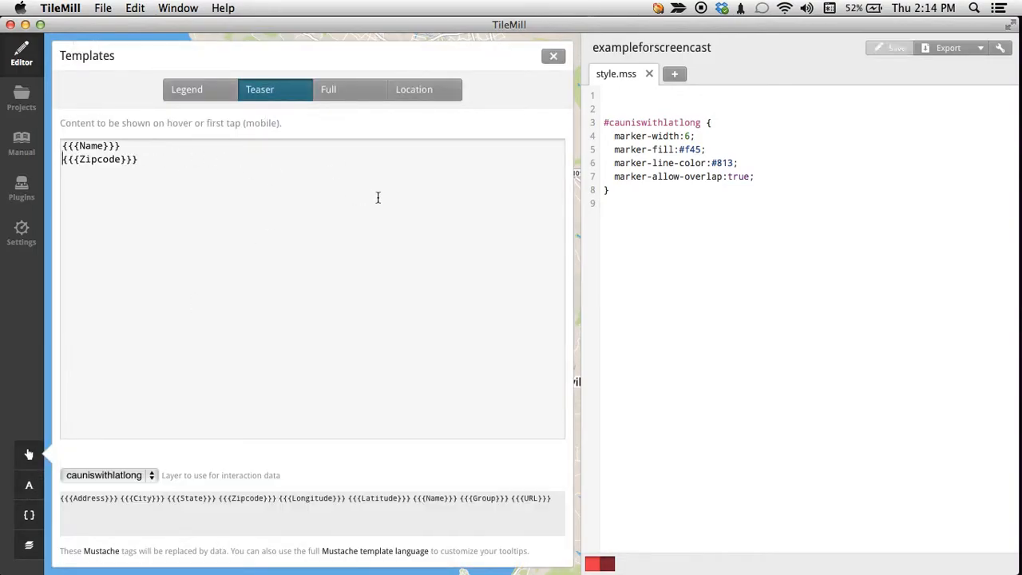
left_click(551, 58)
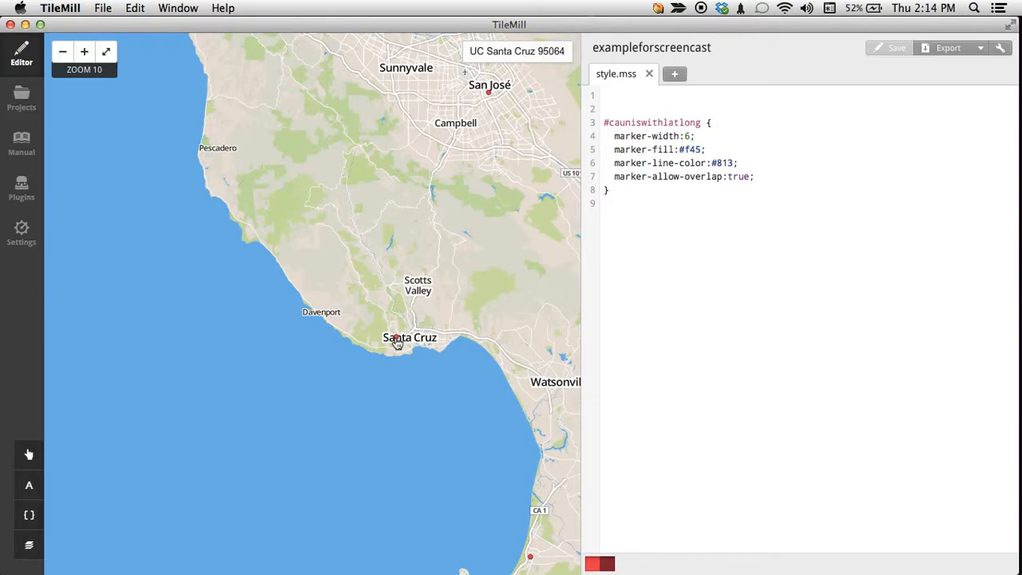
Insert a <br> tag after {{{Name}}} in the Teaser template, save the project and check the San José marker's tooltip.
left_click(29, 454)
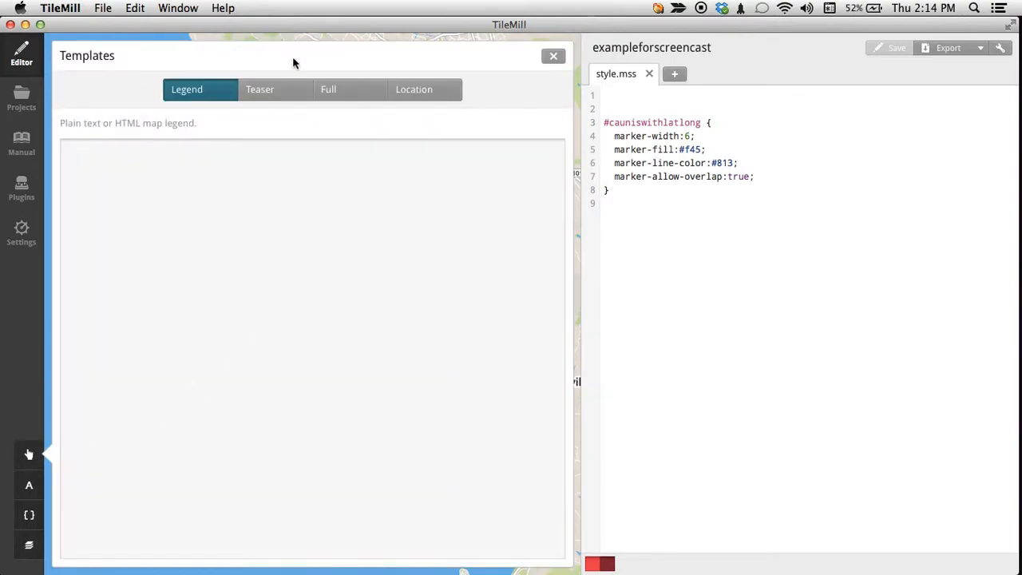
left_click(294, 90)
left_click_drag(56, 166, 51, 151)
left_click_drag(160, 217, 50, 125)
left_click(192, 223)
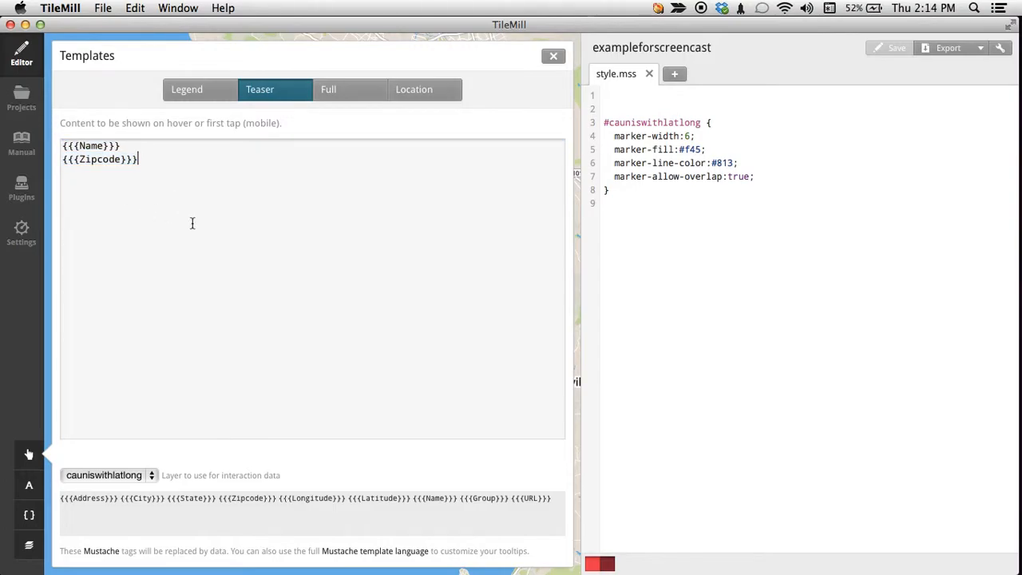
left_click(63, 160)
key("BackSpace")
key("Return")
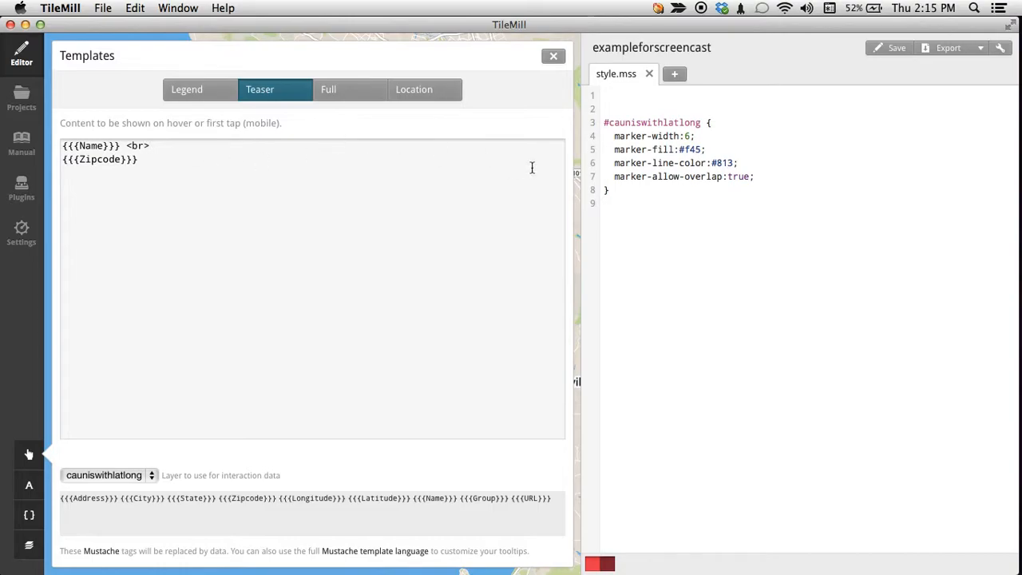
key("super+s")
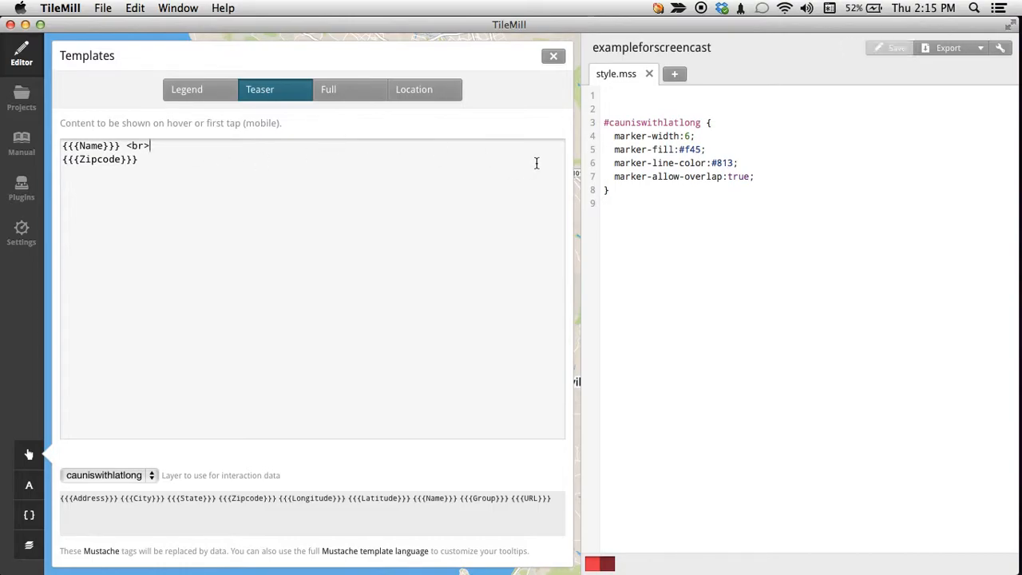
left_click(555, 58)
mouse_move(490, 94)
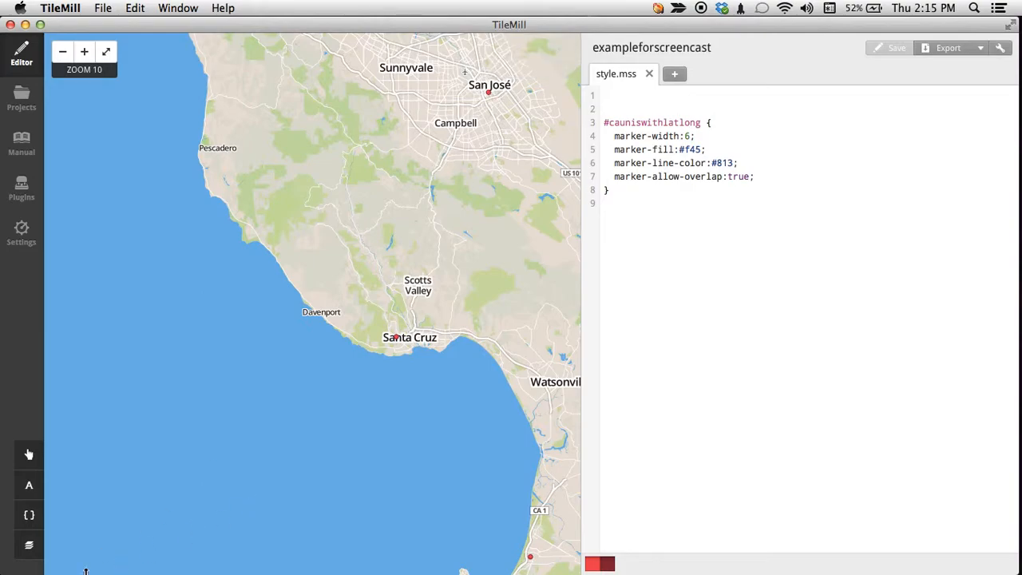
Delete the cauniswithlatlong layer and clear all of its styling from style.mss, saving the project.
left_click(29, 545)
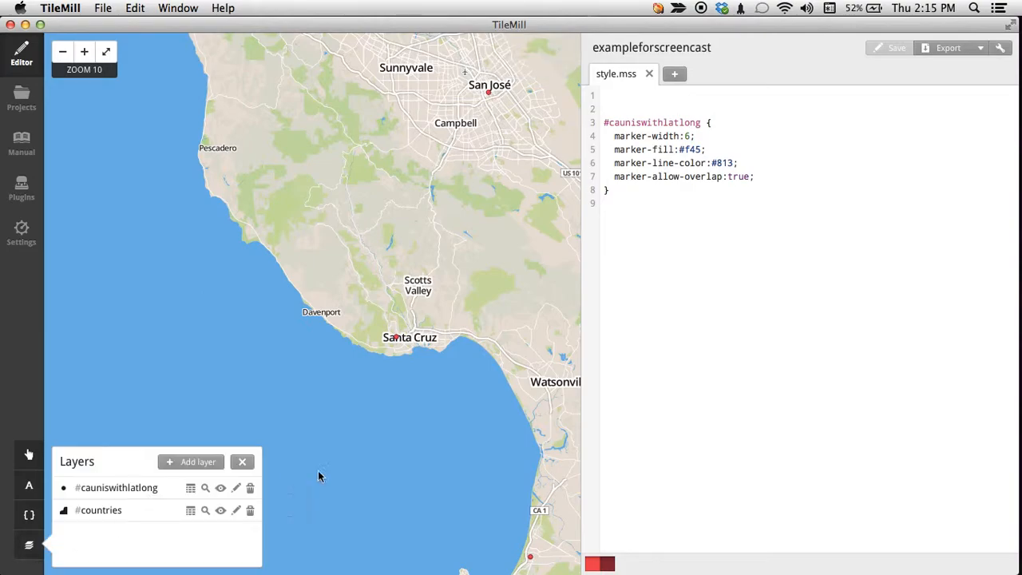
left_click(250, 488)
left_click(475, 280)
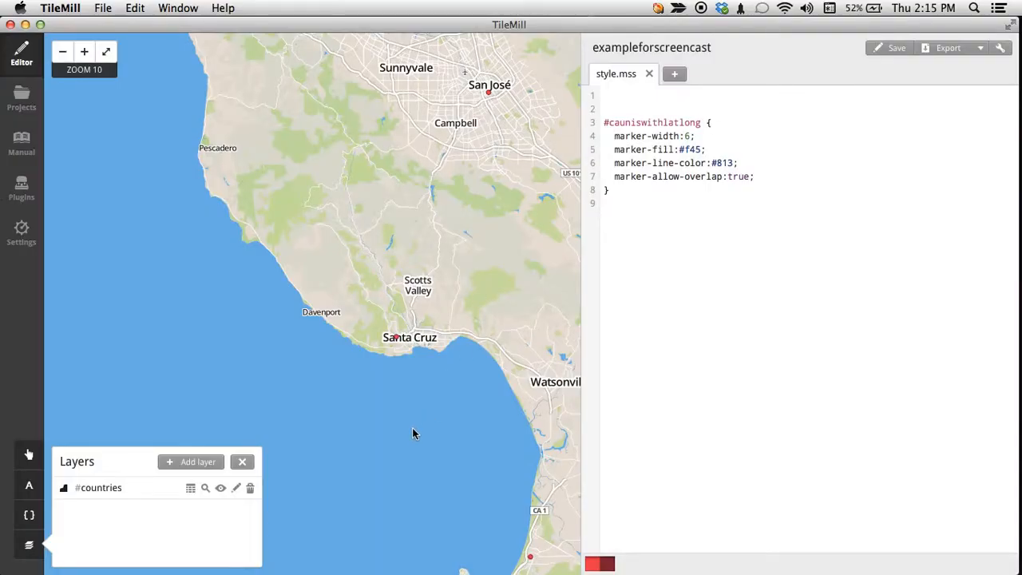
left_click(244, 461)
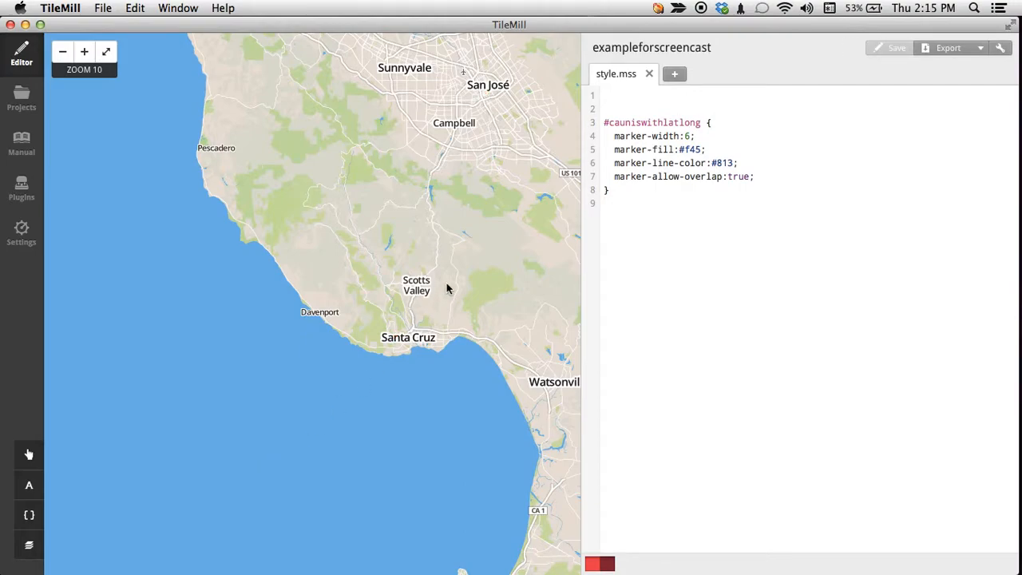
left_click_drag(821, 290, 548, 103)
key("BackSpace")
key("super+s")
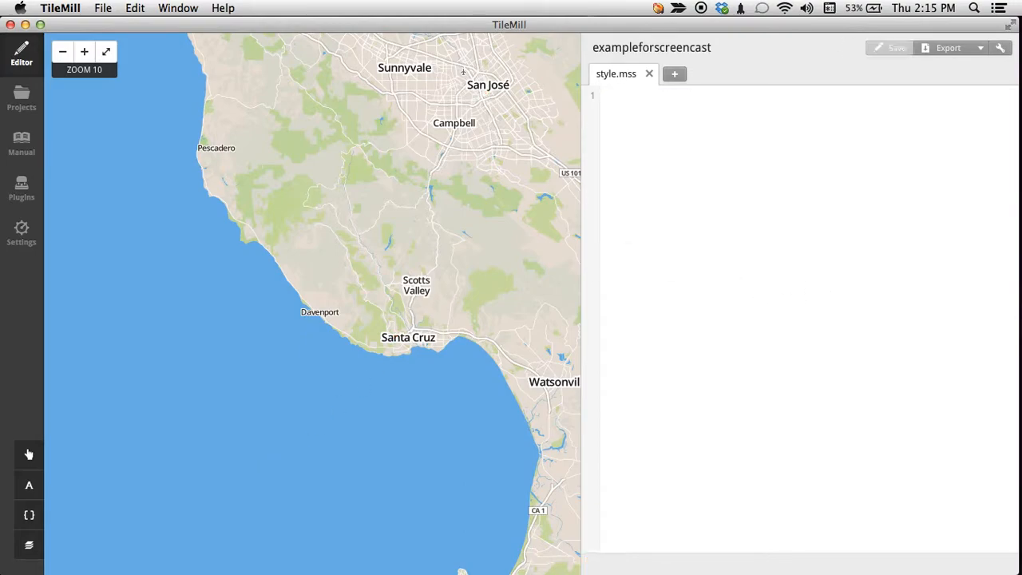
Add ca-unis-with-lat-long.csv from the Desktop as a new layer, saving it with the default style.
left_click(35, 557)
left_click(203, 464)
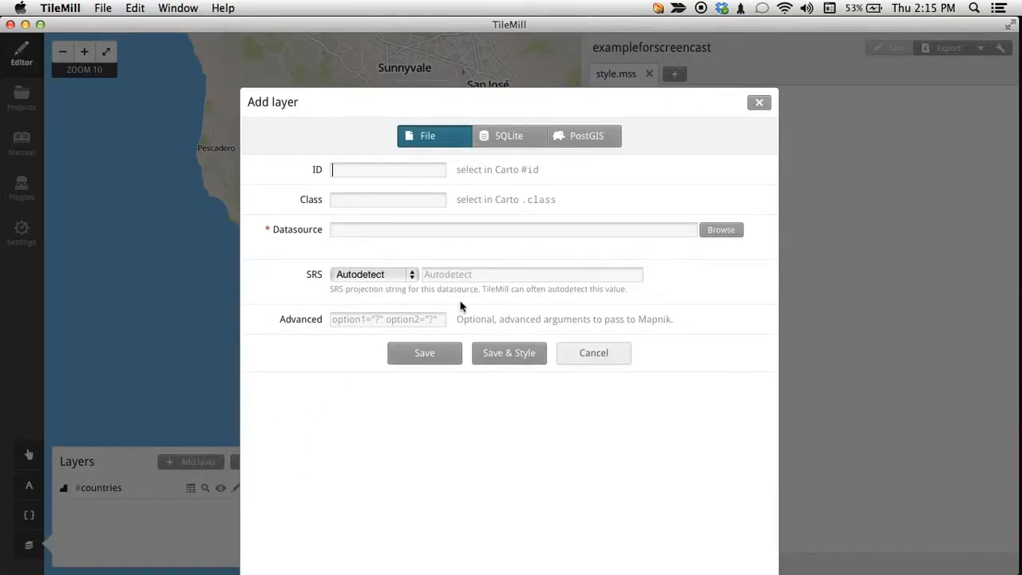
left_click(718, 229)
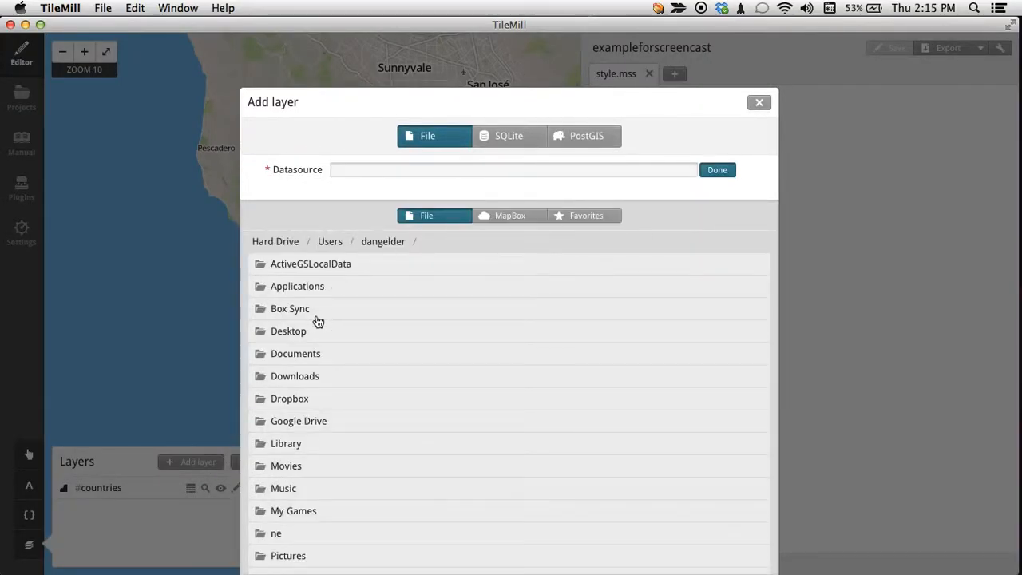
left_click(308, 332)
left_click(349, 266)
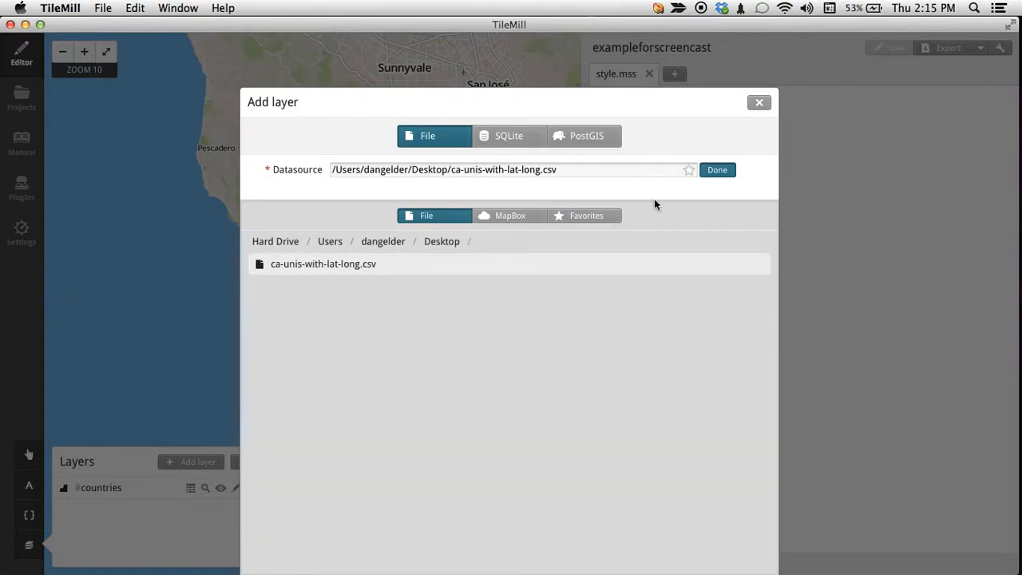
left_click(722, 170)
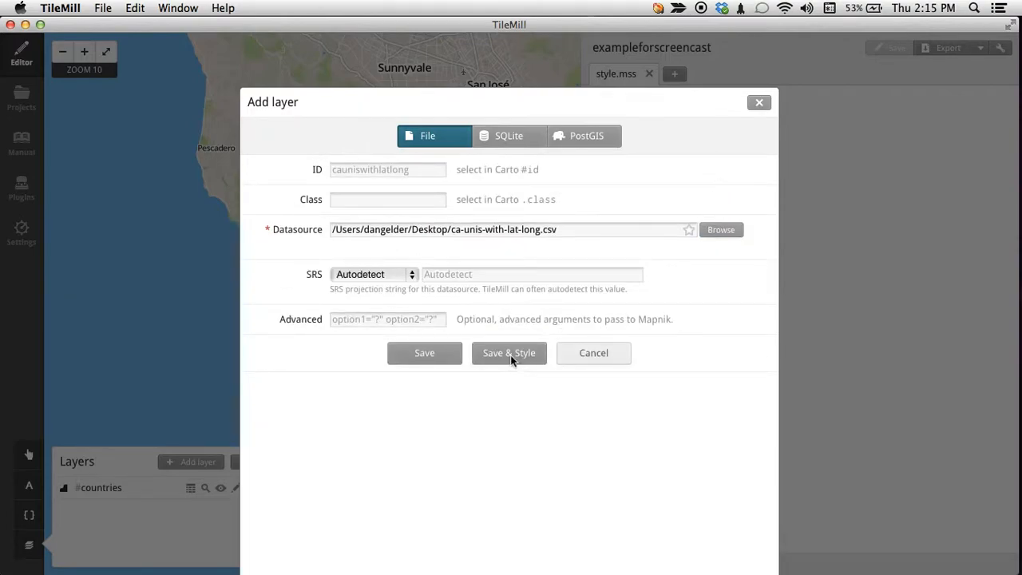
left_click(512, 361)
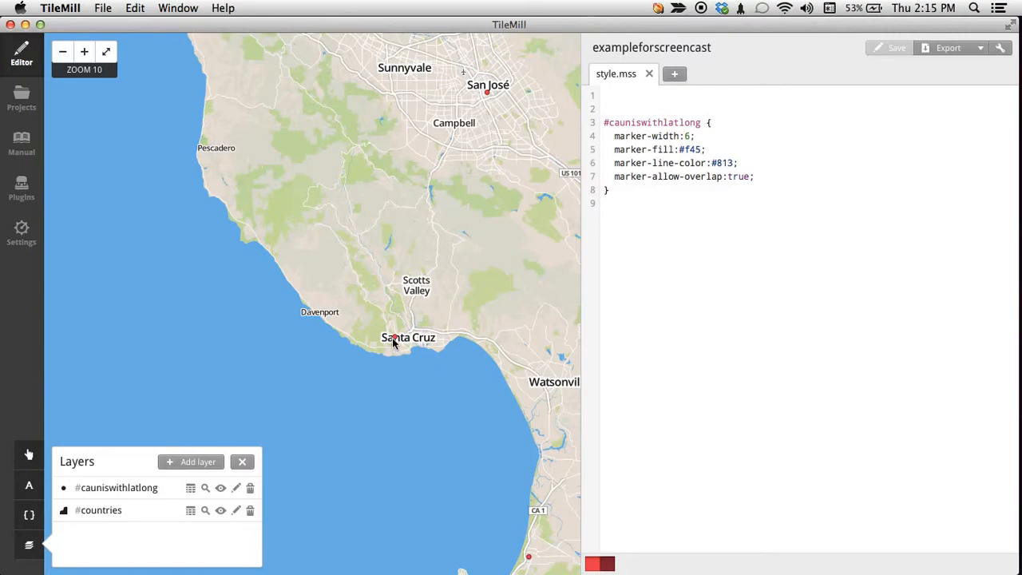
Set cauniswithlatlong as the layer supplying interaction data for the Teaser template.
left_click_drag(480, 382, 420, 165)
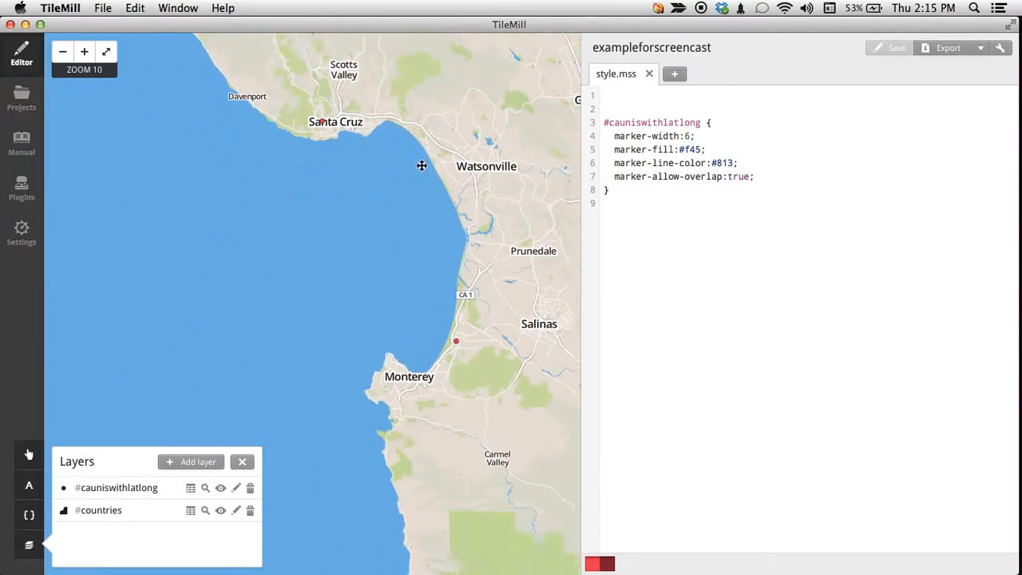
left_click_drag(338, 312, 312, 327)
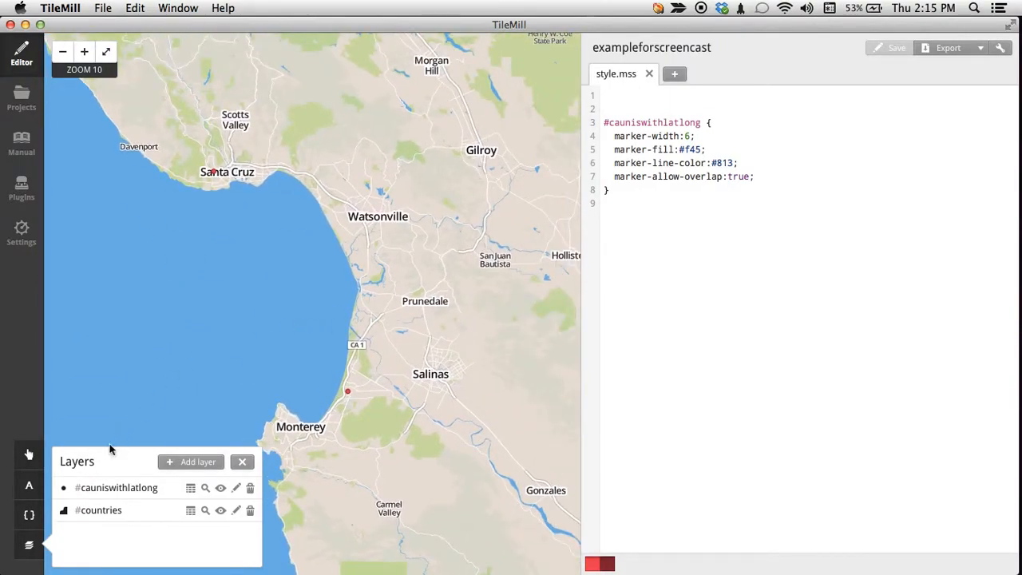
left_click(29, 454)
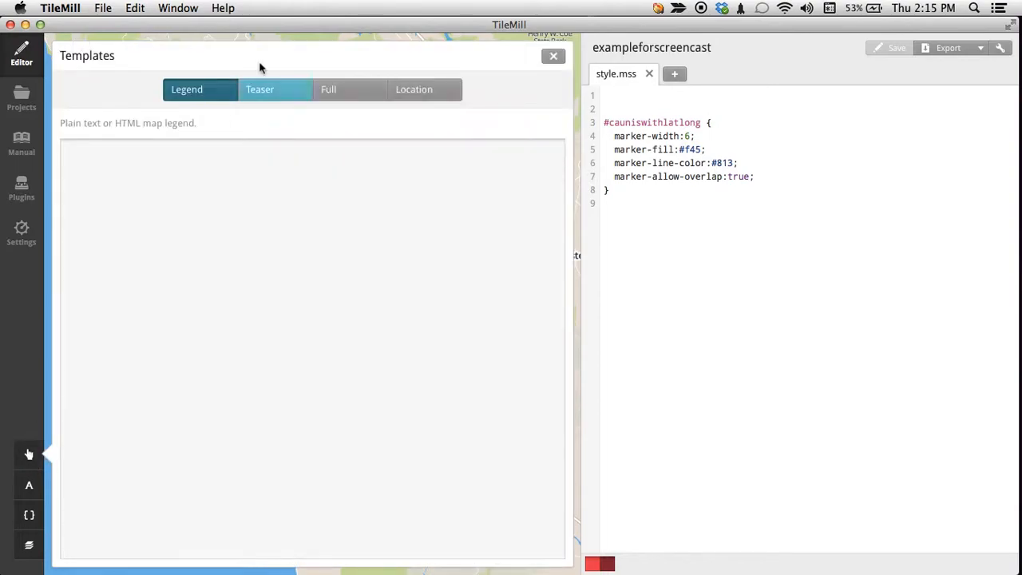
left_click(261, 96)
left_click_drag(237, 213, 79, 141)
left_click(171, 214)
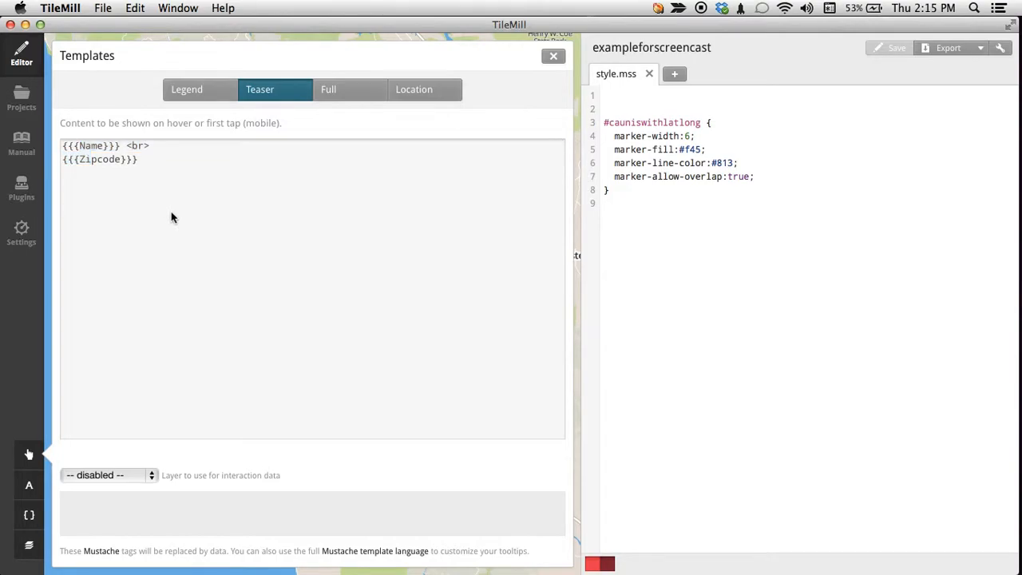
left_click(122, 473)
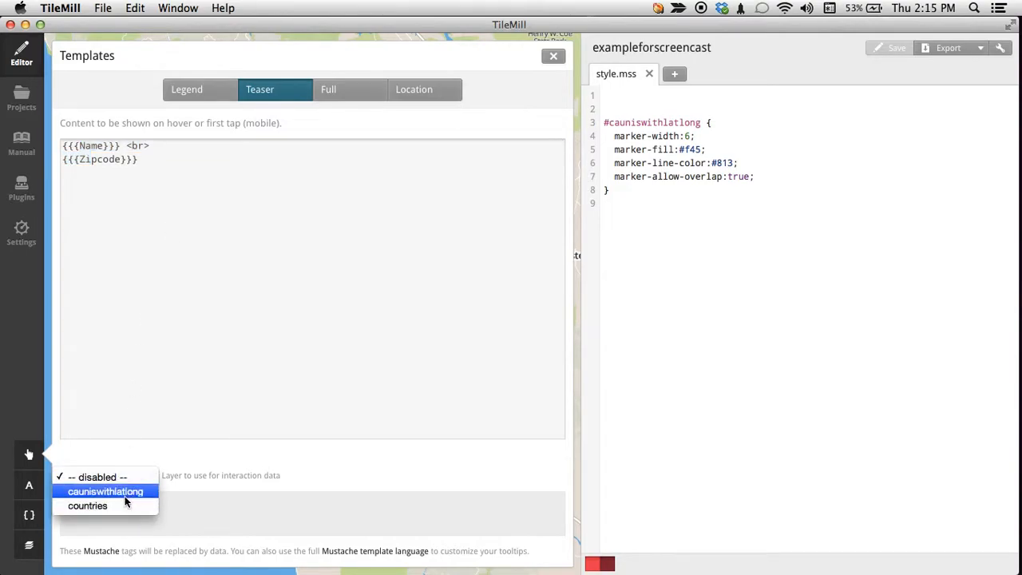
left_click(140, 495)
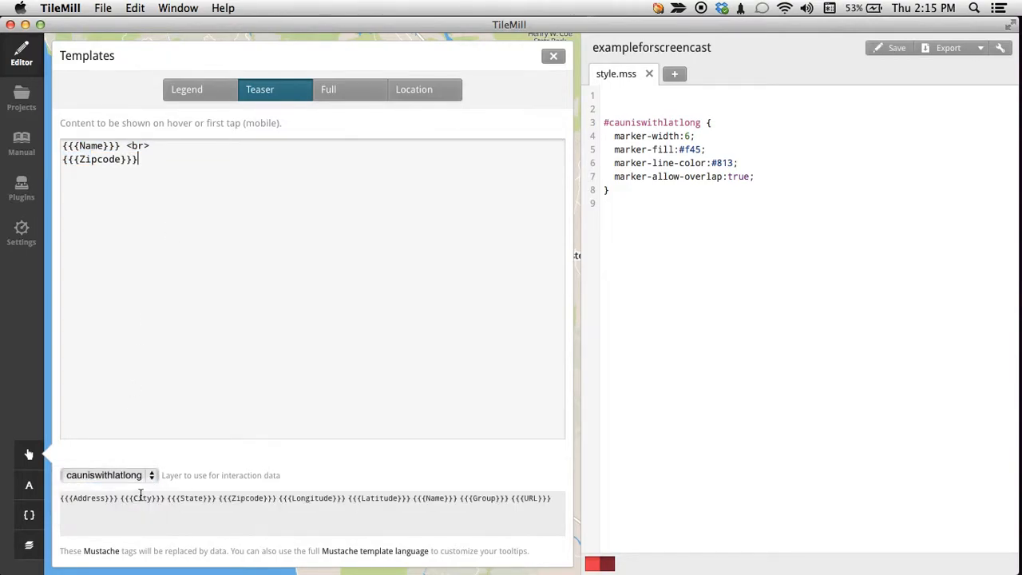
Replace the Teaser template's content with {{{Name}}}<br>{{{Group}}}<br>.
key("super+a")
key("BackSpace")
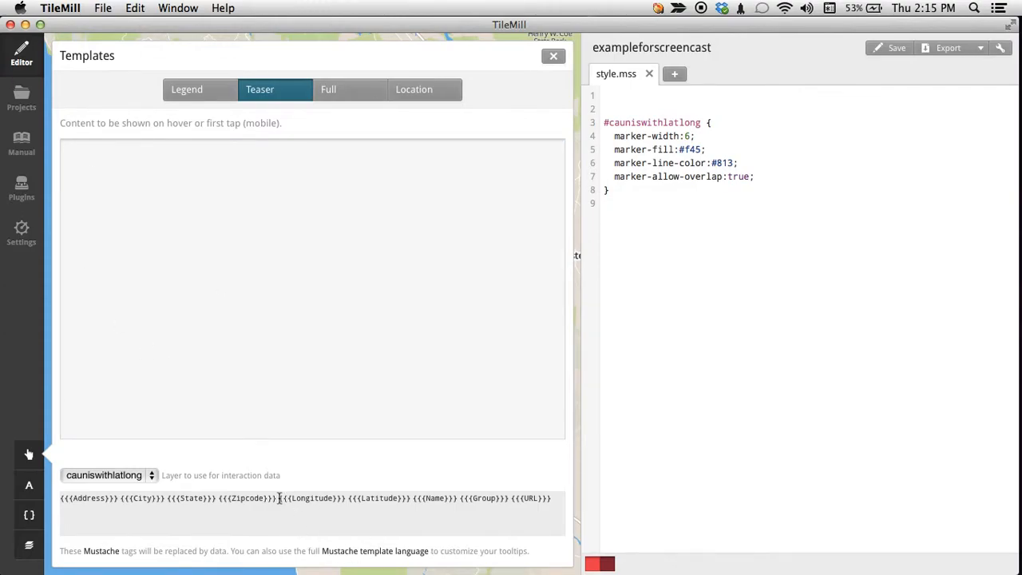
left_click_drag(279, 501, 343, 506)
left_click_drag(413, 498, 457, 500)
key("super+c")
left_click(352, 362)
key("super+v")
left_click_drag(461, 500, 346, 360)
type("<")
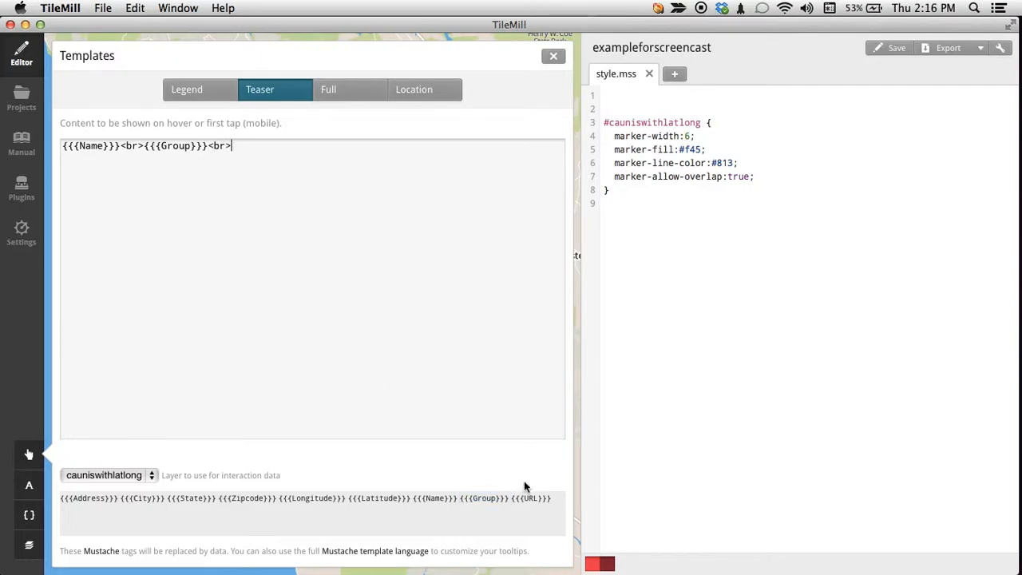
Append the {{{URL}}} tag to the Teaser template, save the project and check the Santa Cruz marker's tooltip.
left_click_drag(517, 498, 511, 499)
key("super+c")
left_click(456, 363)
key("super+v")
left_click(889, 48)
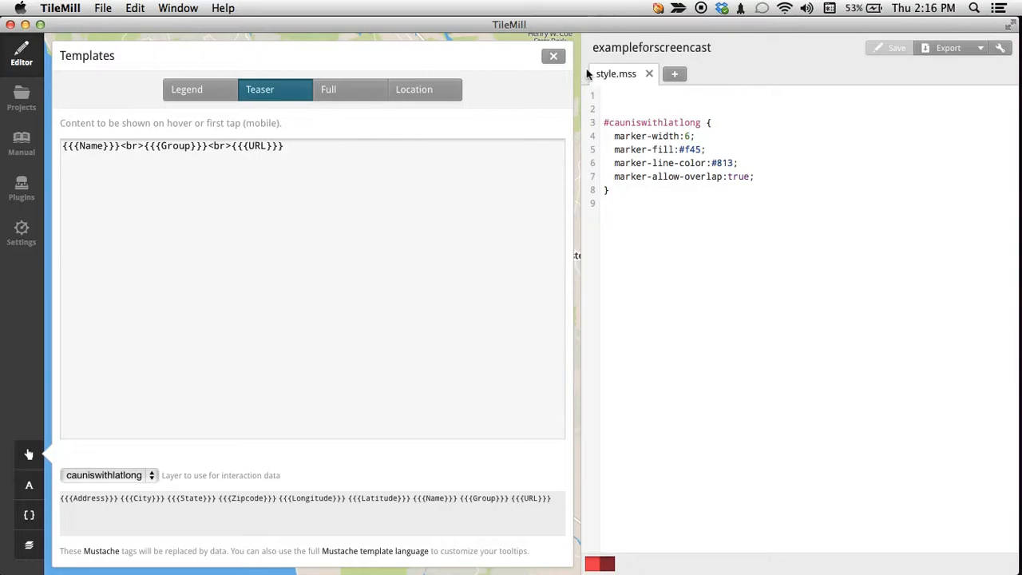
left_click(554, 56)
mouse_move(214, 175)
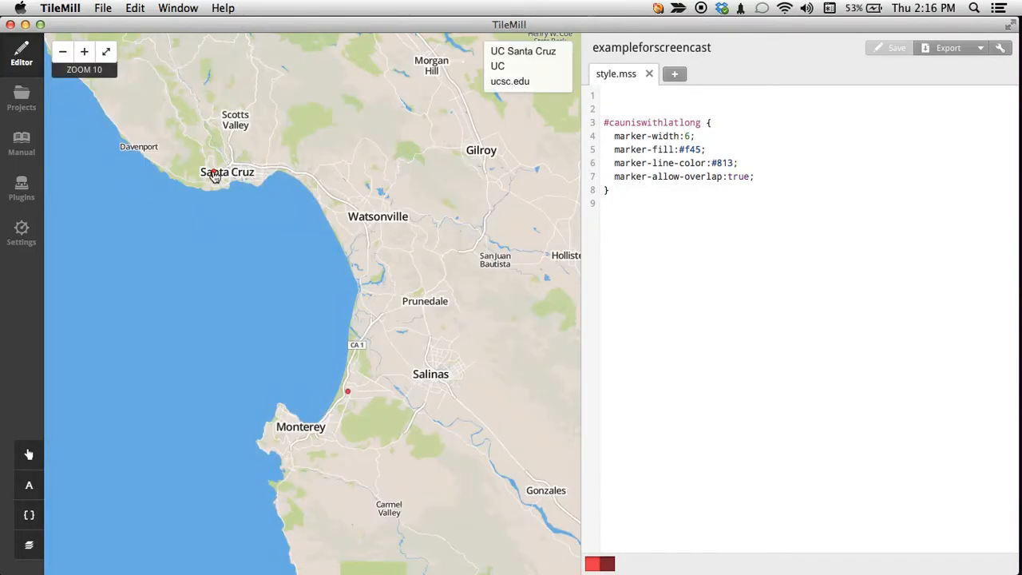